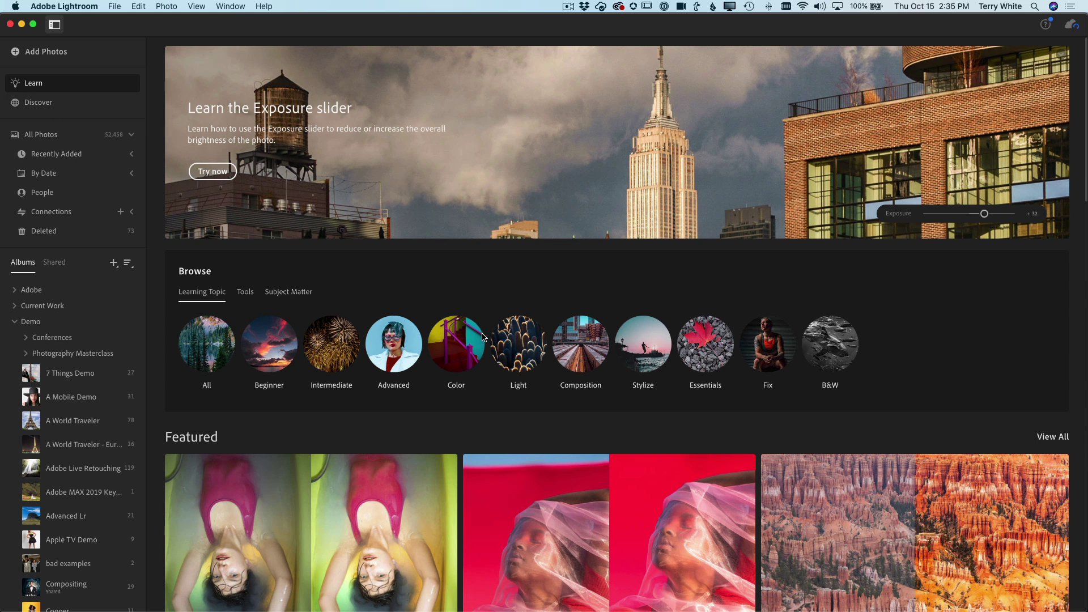
Browse the photo grid, then go to the Discover page of community edits.
scroll(483, 337, "down", 5)
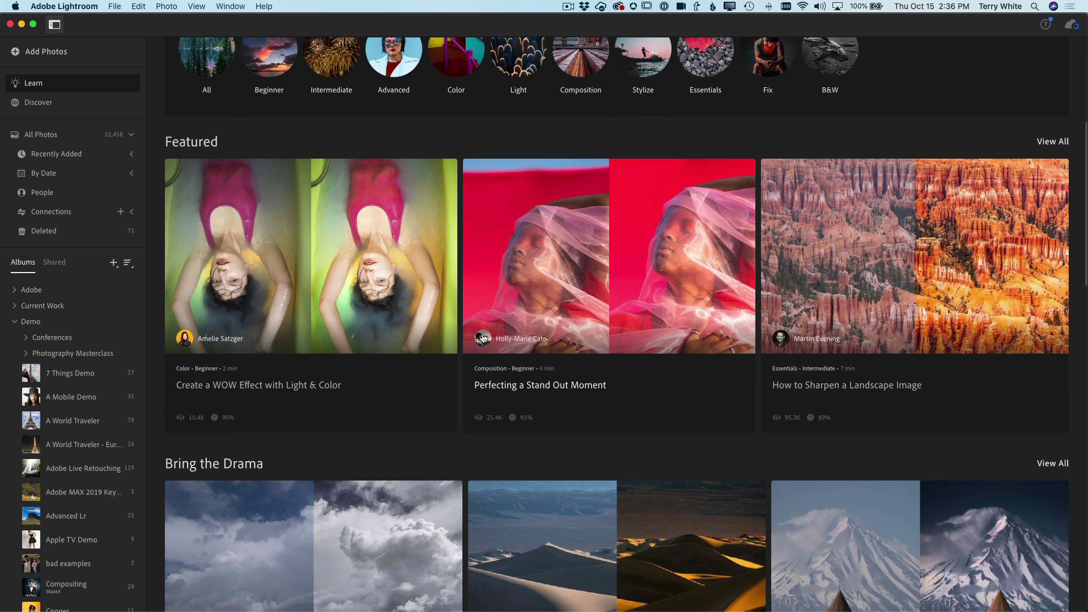
scroll(482, 338, "down", 3)
scroll(484, 339, "up", 5)
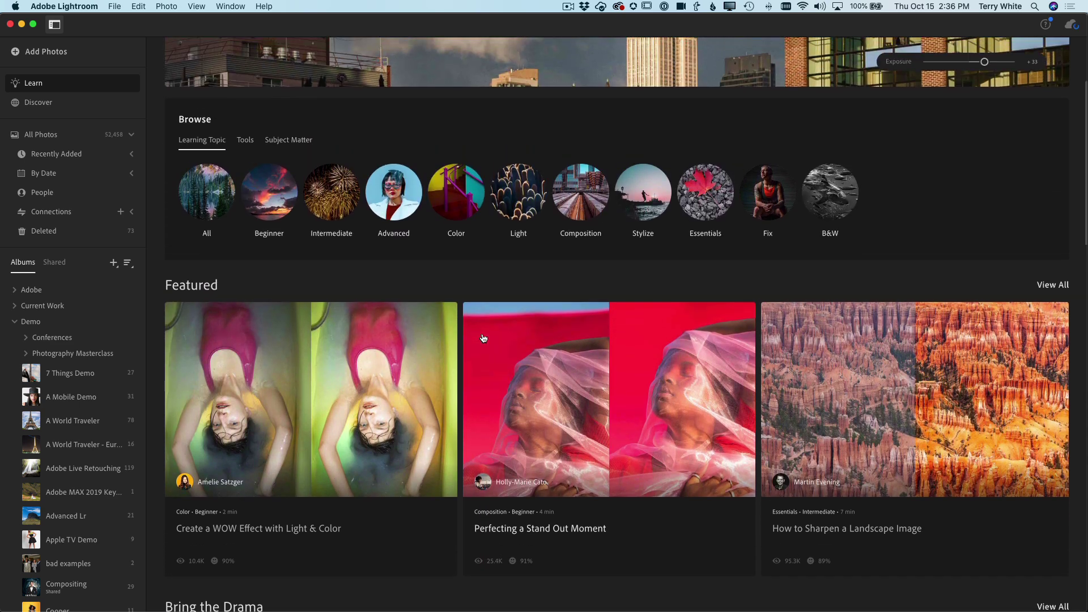
scroll(483, 338, "up", 2)
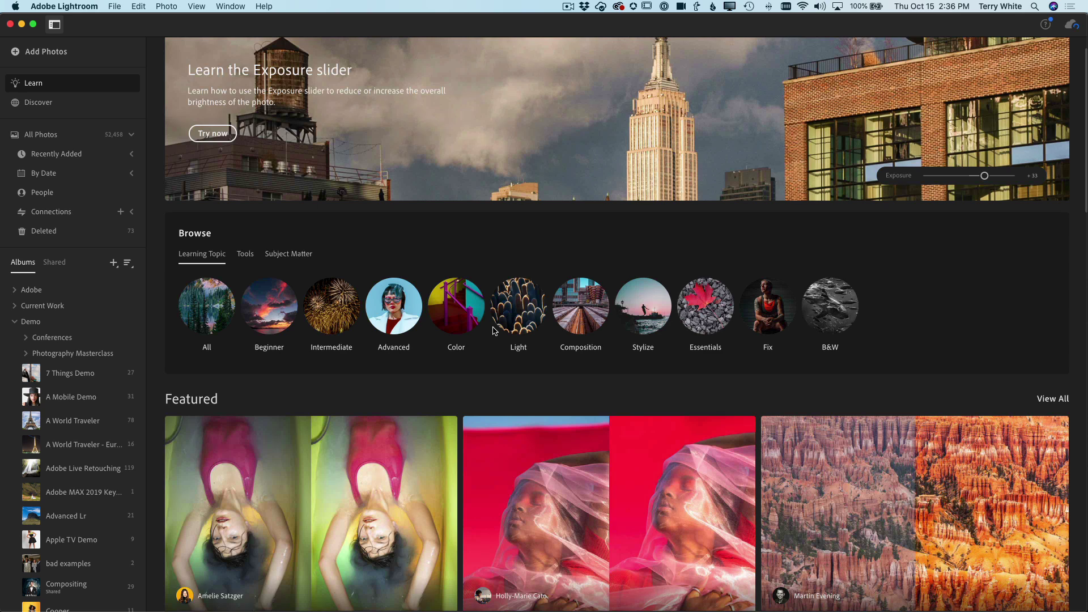
scroll(485, 343, "down", 2)
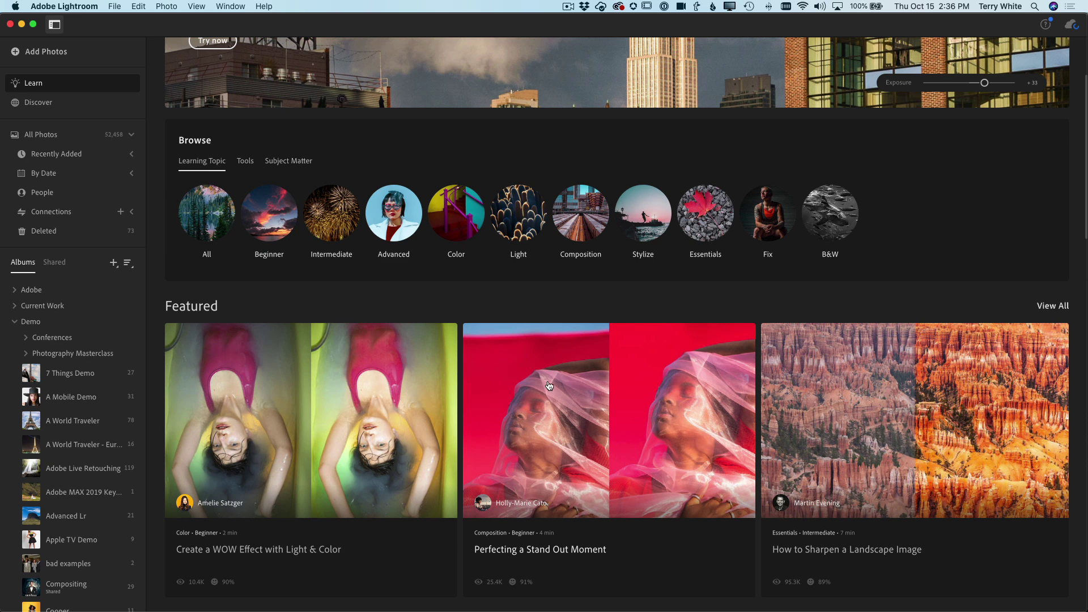
scroll(549, 385, "up", 3)
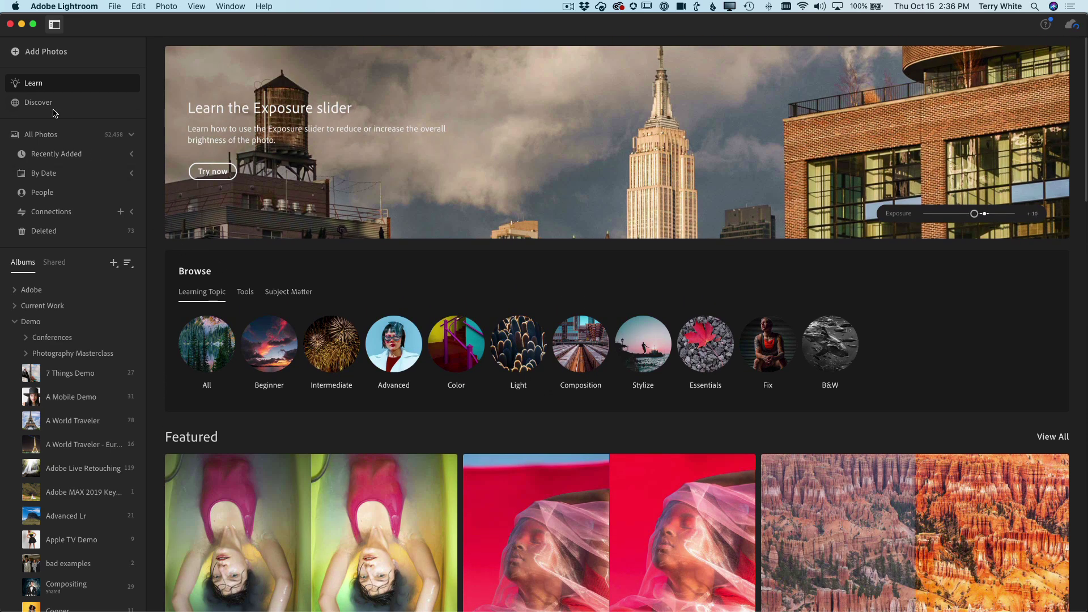
left_click(34, 104)
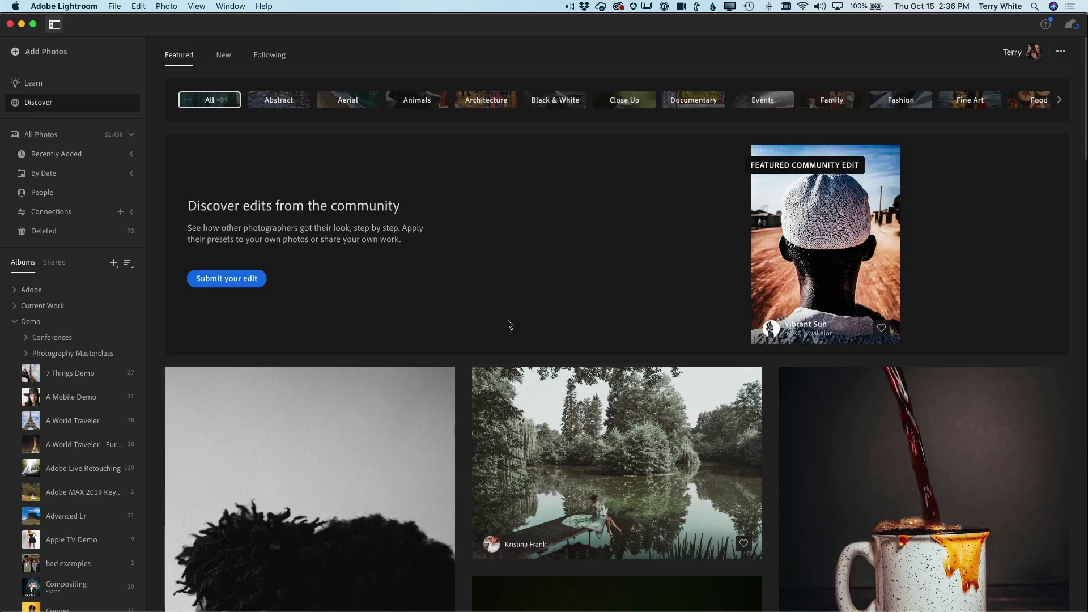
Switch Discover to the Following feed of edits from followed photographers.
scroll(512, 328, "down", 2)
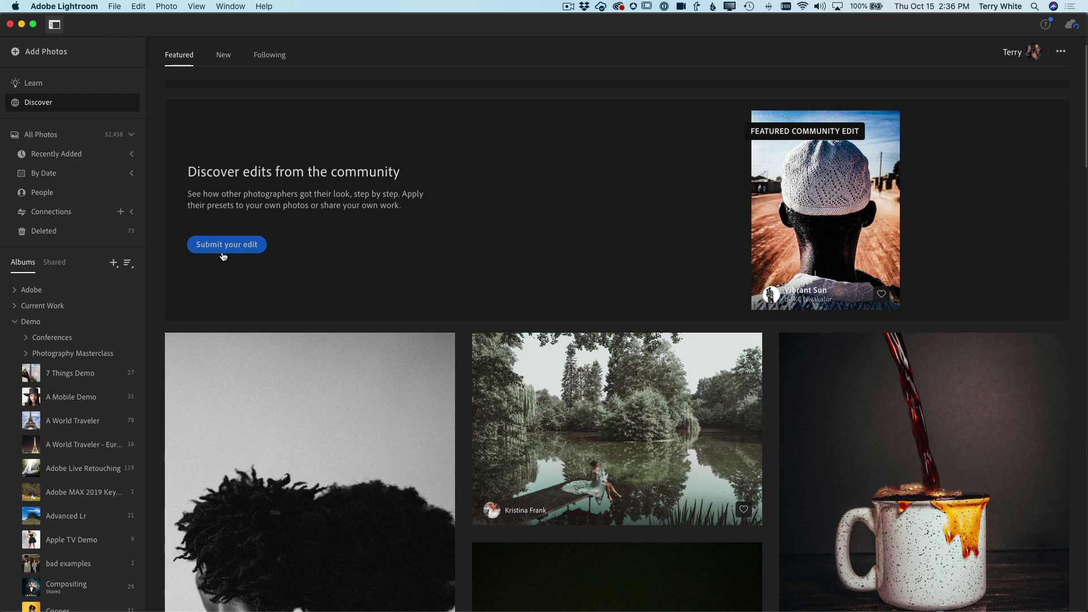
scroll(454, 306, "down", 5)
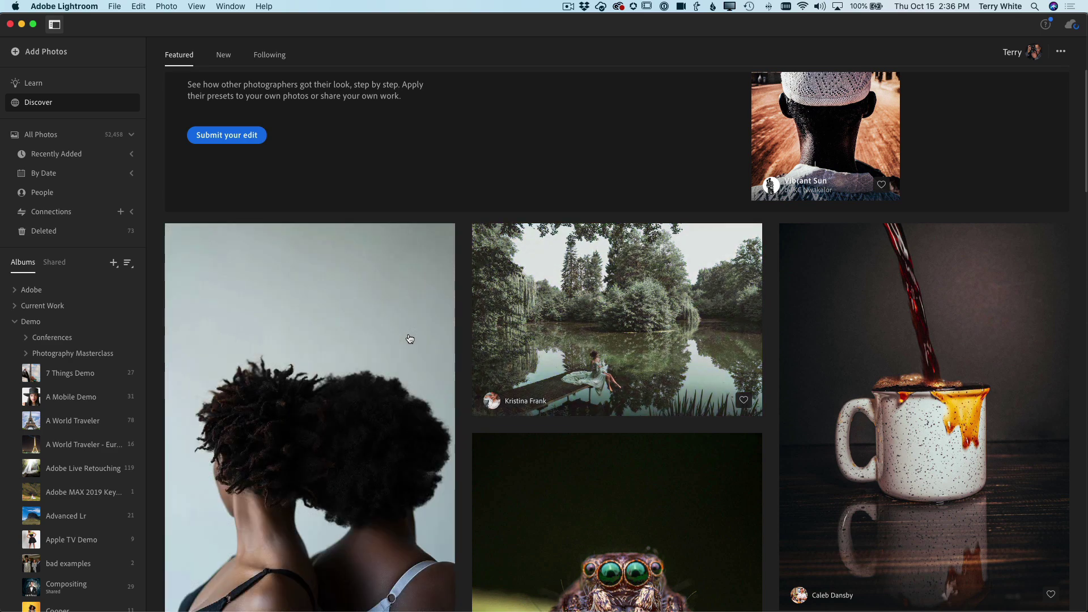
scroll(560, 244, "up", 5)
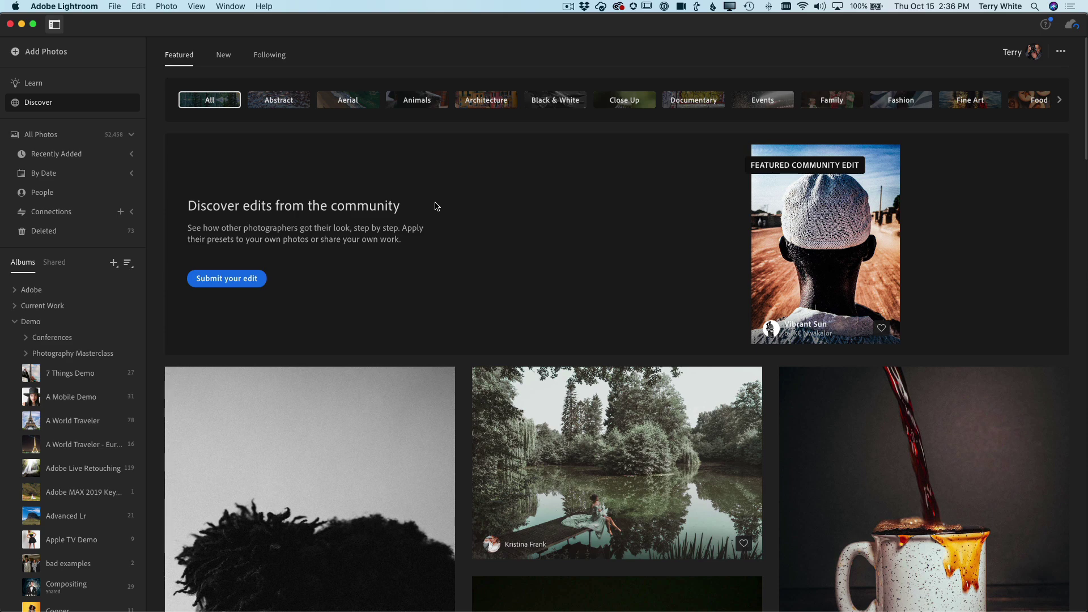
left_click(262, 58)
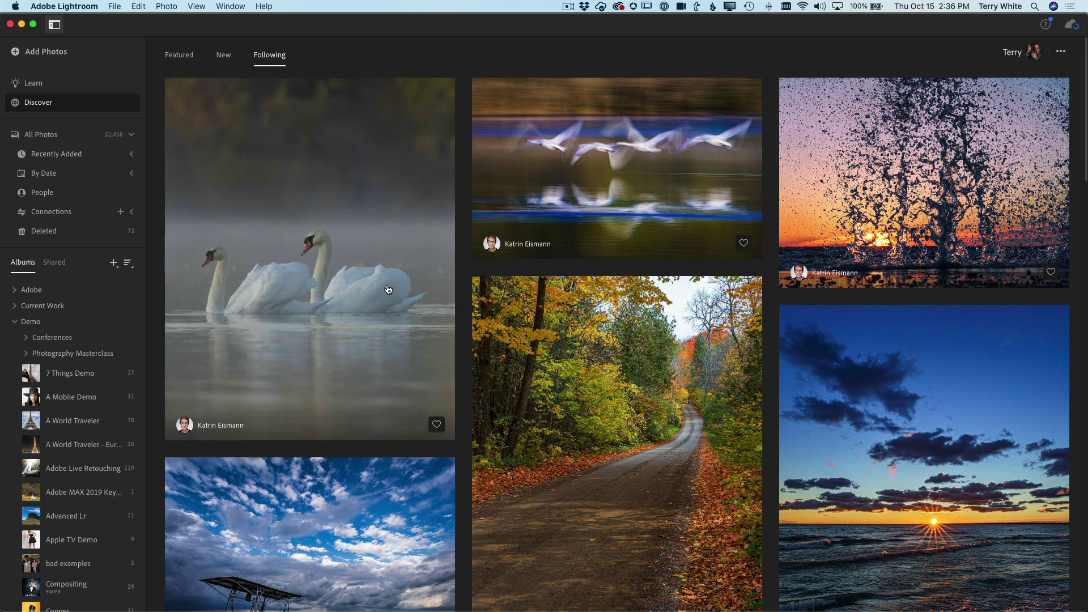
Open the swans edit, save its settings as a new preset, and return to Following.
left_click(364, 288)
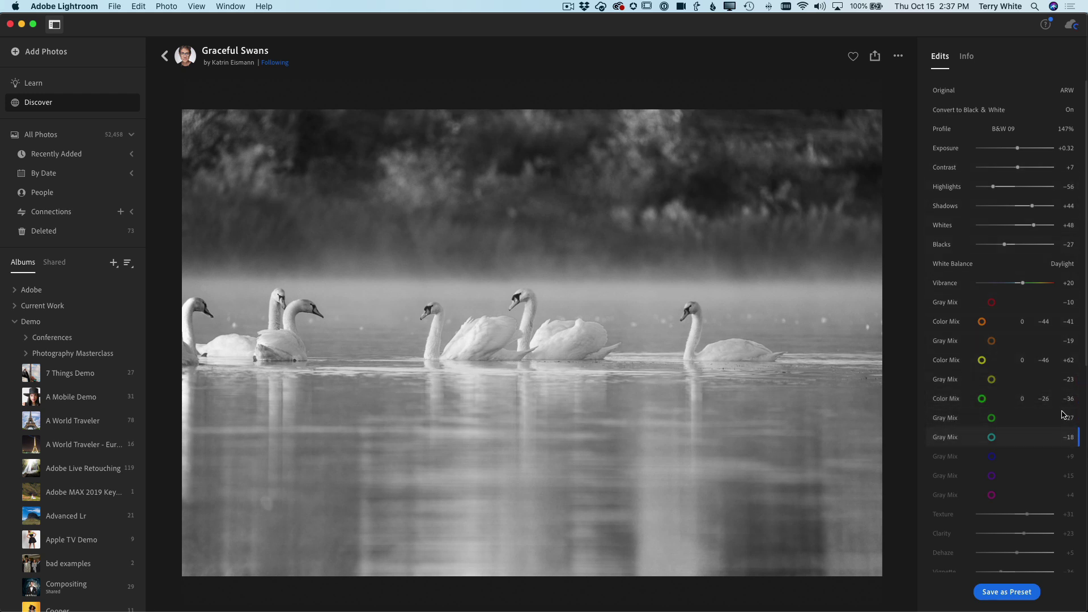
left_click(1007, 592)
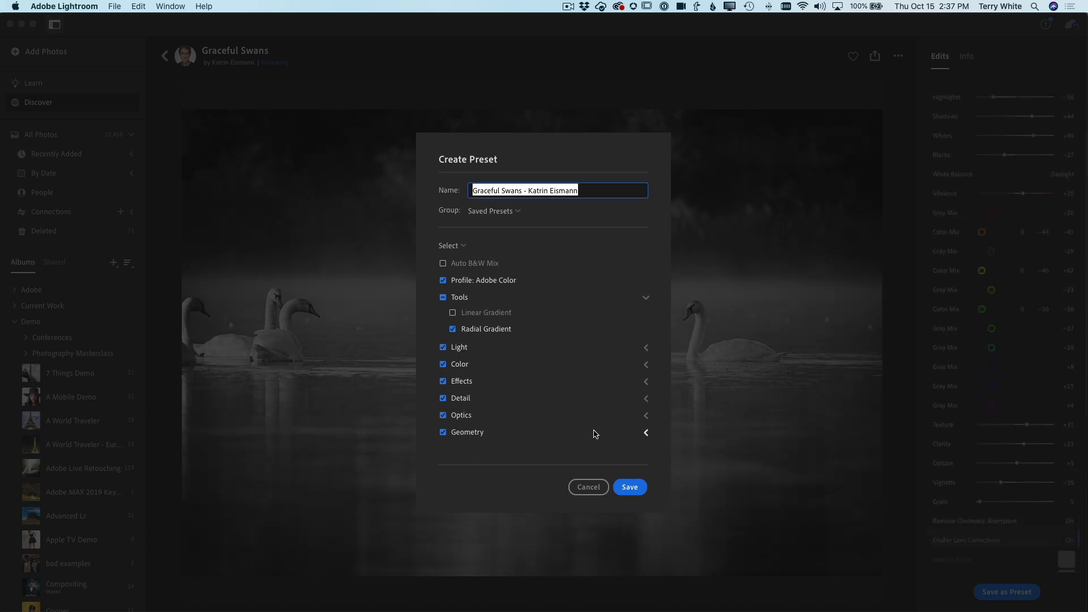
left_click(626, 488)
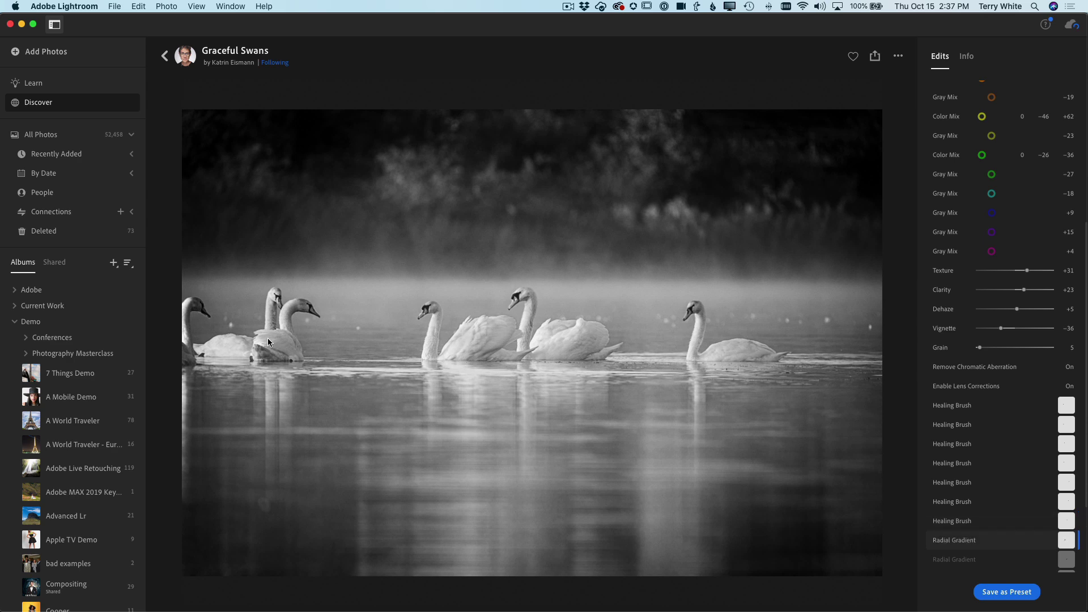
left_click(164, 55)
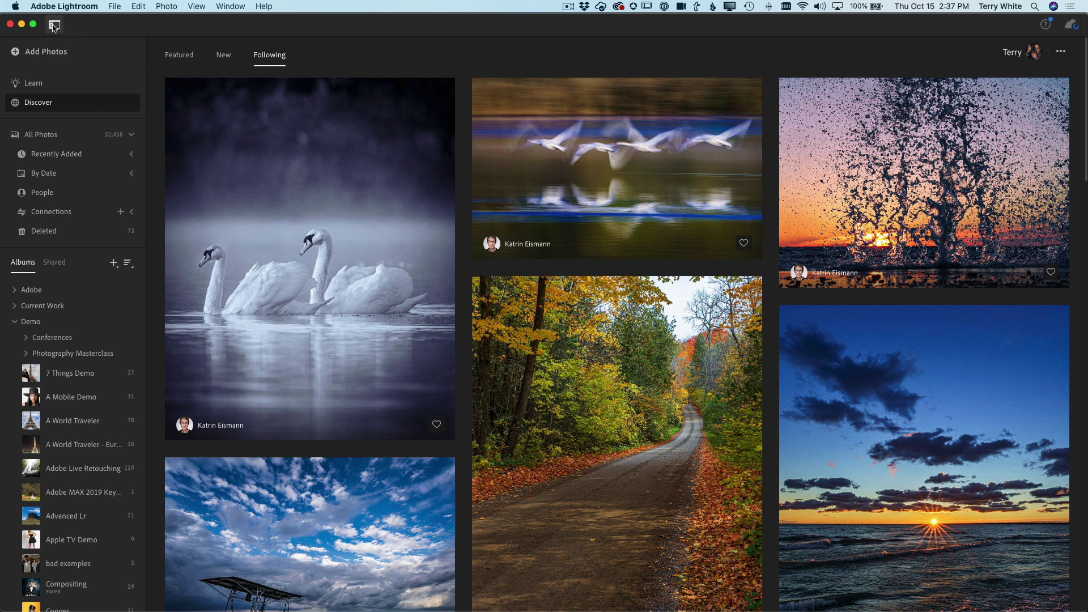
left_click(54, 25)
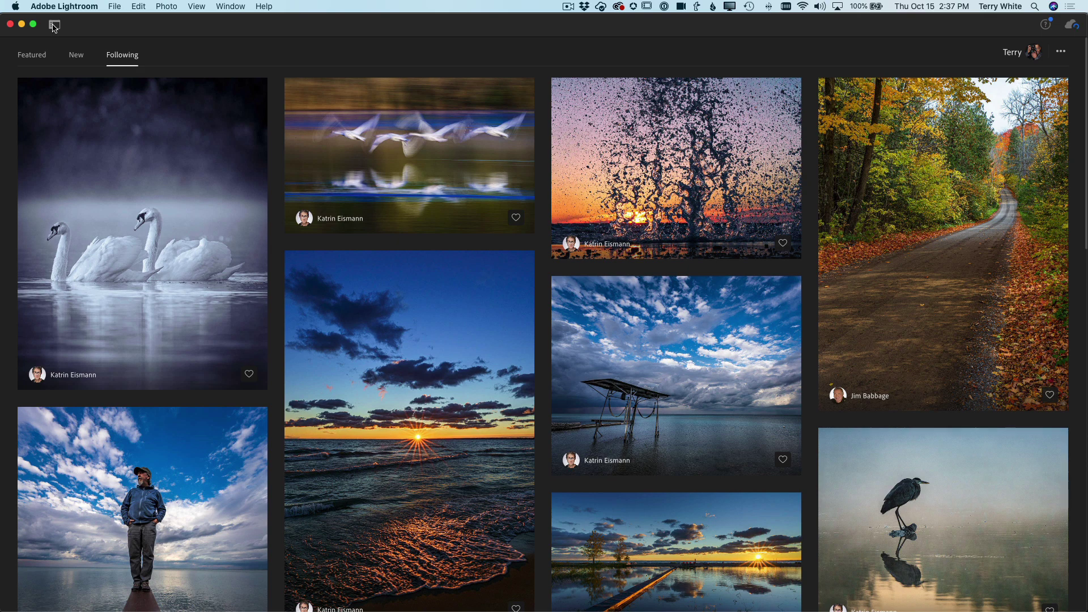
left_click(55, 26)
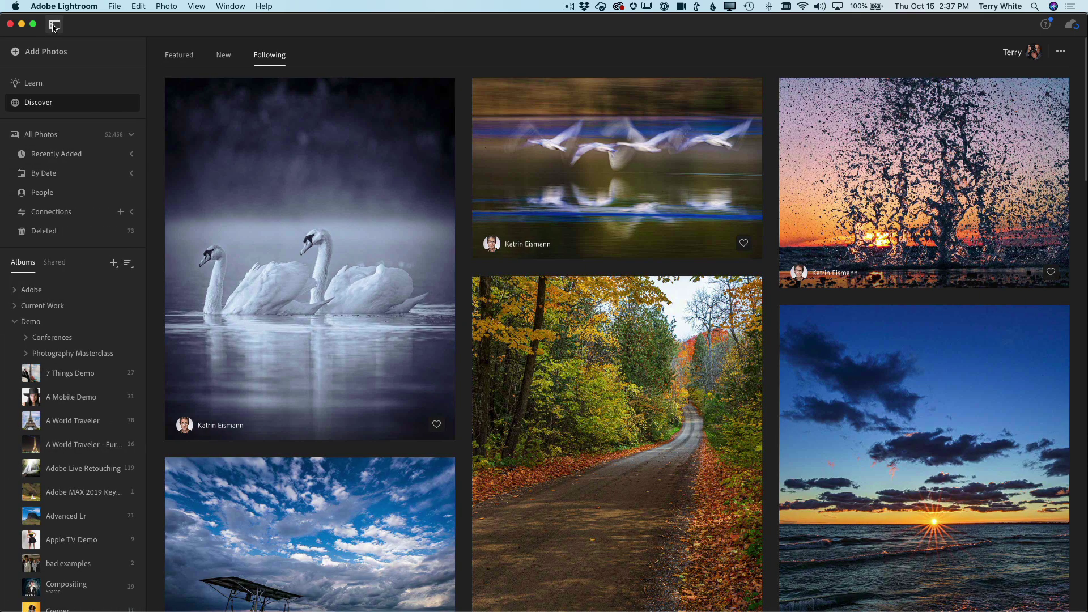
left_click(54, 26)
left_click(55, 26)
scroll(32, 326, "down", 20)
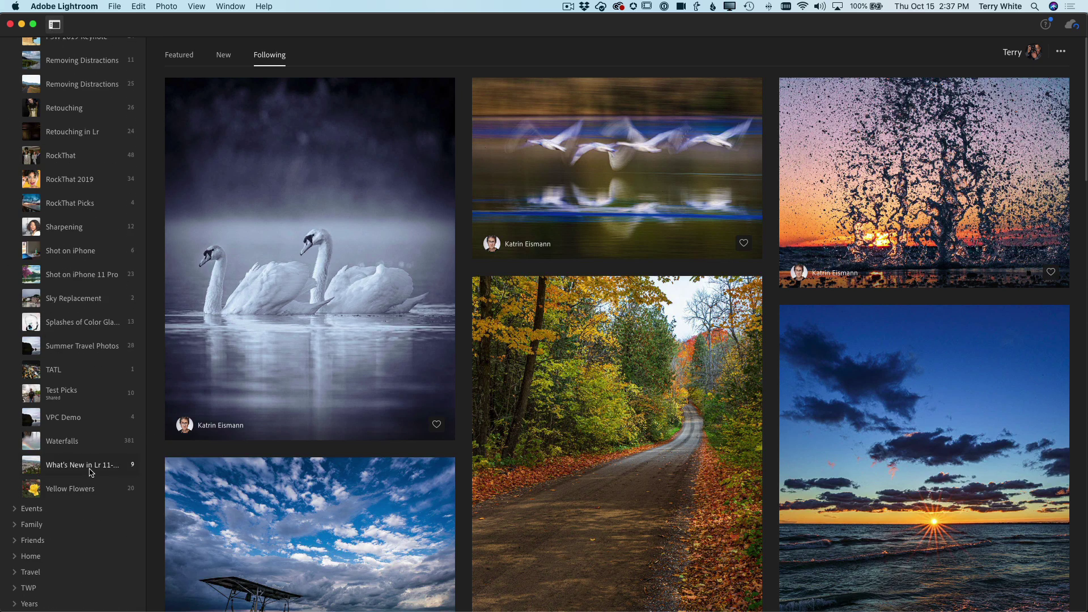
Open the VPC Demo album's cliff photo and toggle between 100% and Fit views.
left_click(80, 422)
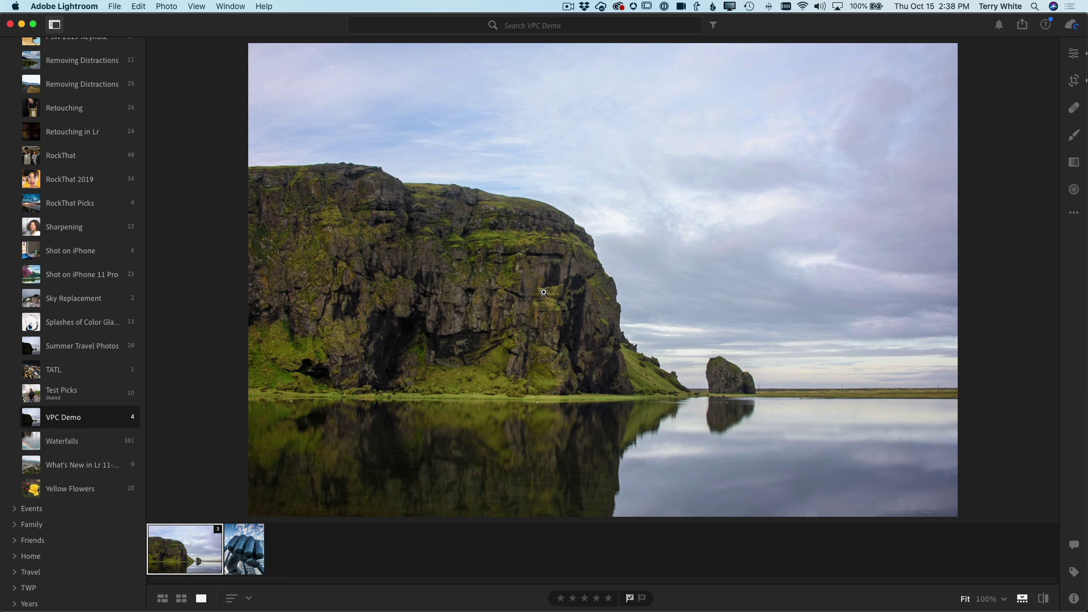
left_click(544, 292)
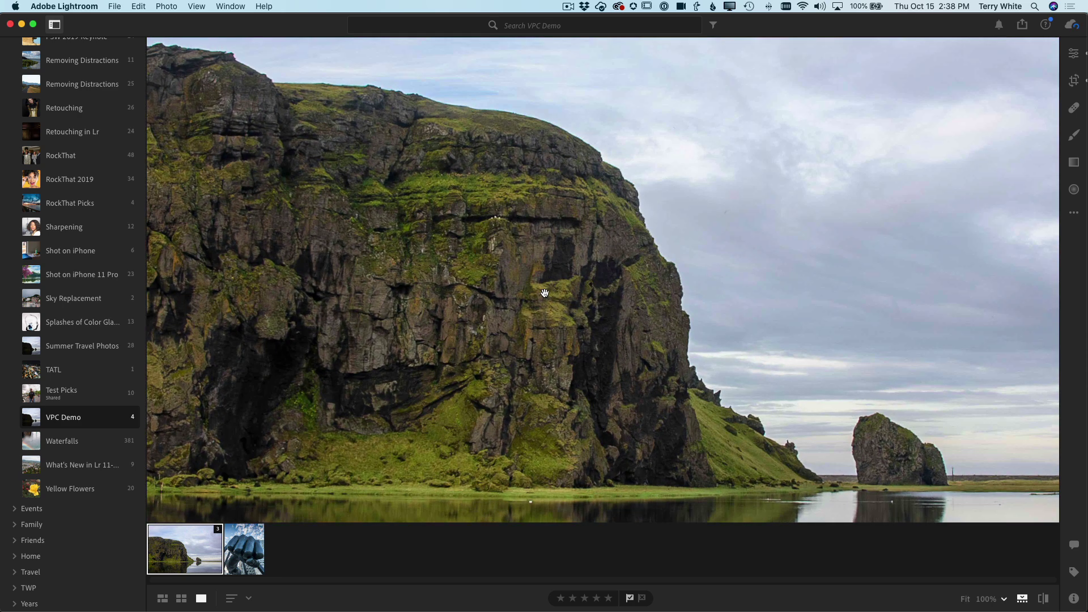
left_click(544, 293)
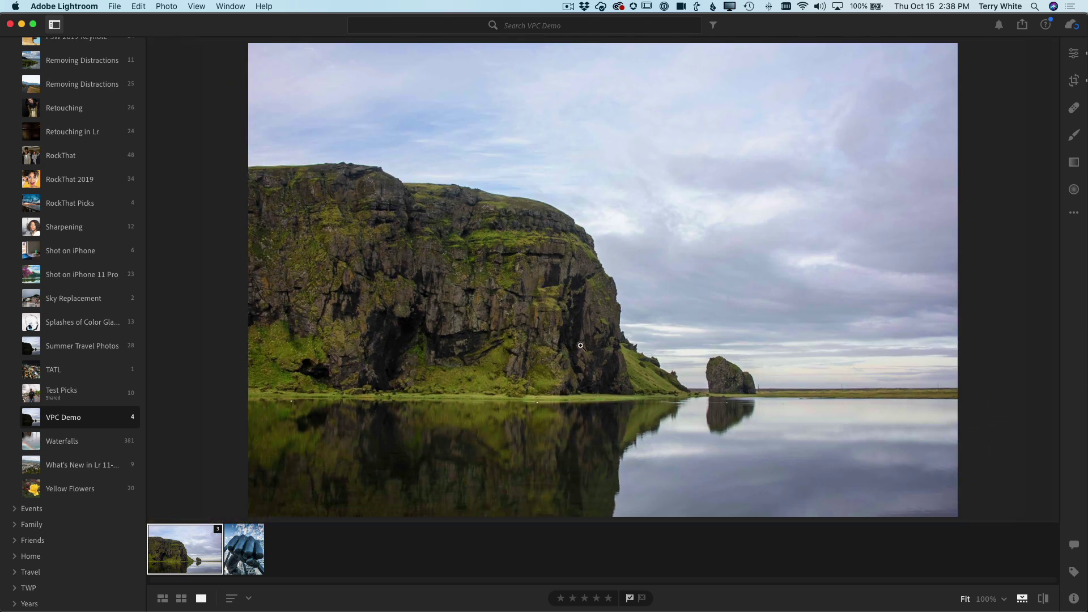
left_click(980, 602)
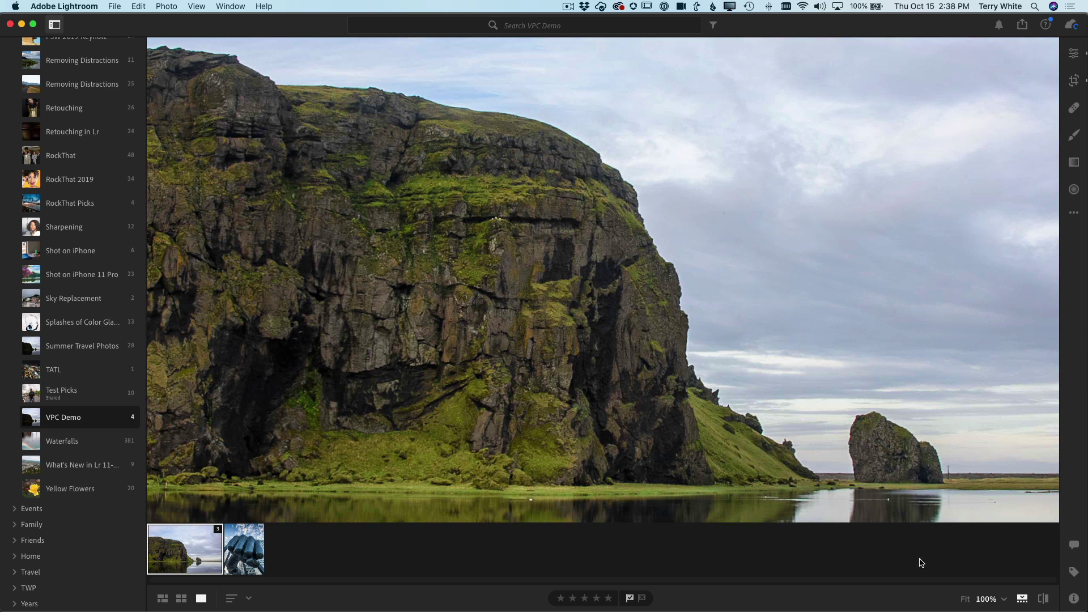
left_click(550, 315)
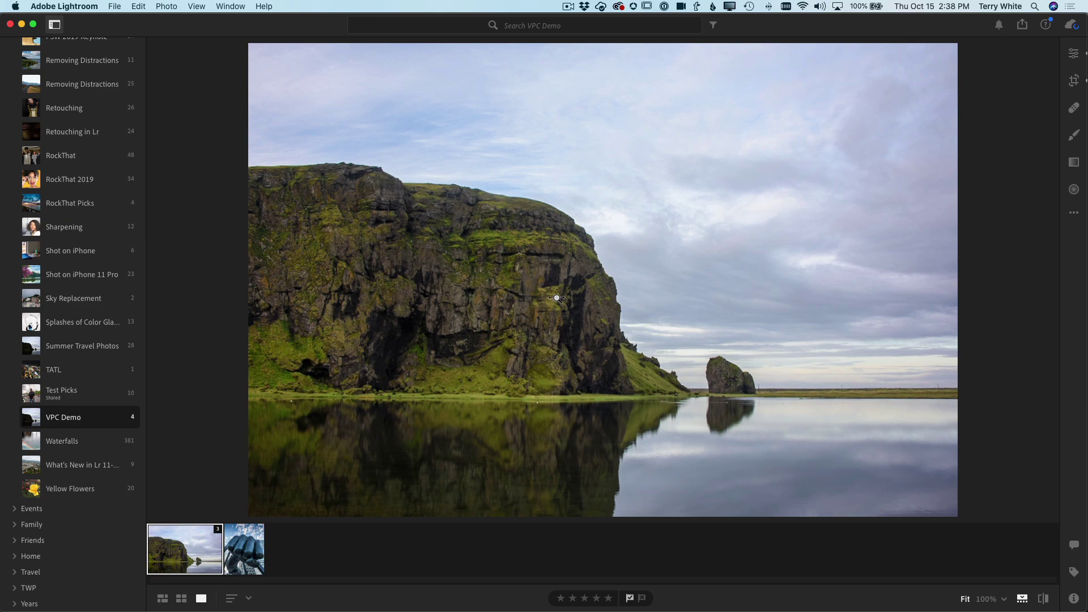
Zoom in and out on the cliff face and sea stack to inspect detail.
left_click(557, 297)
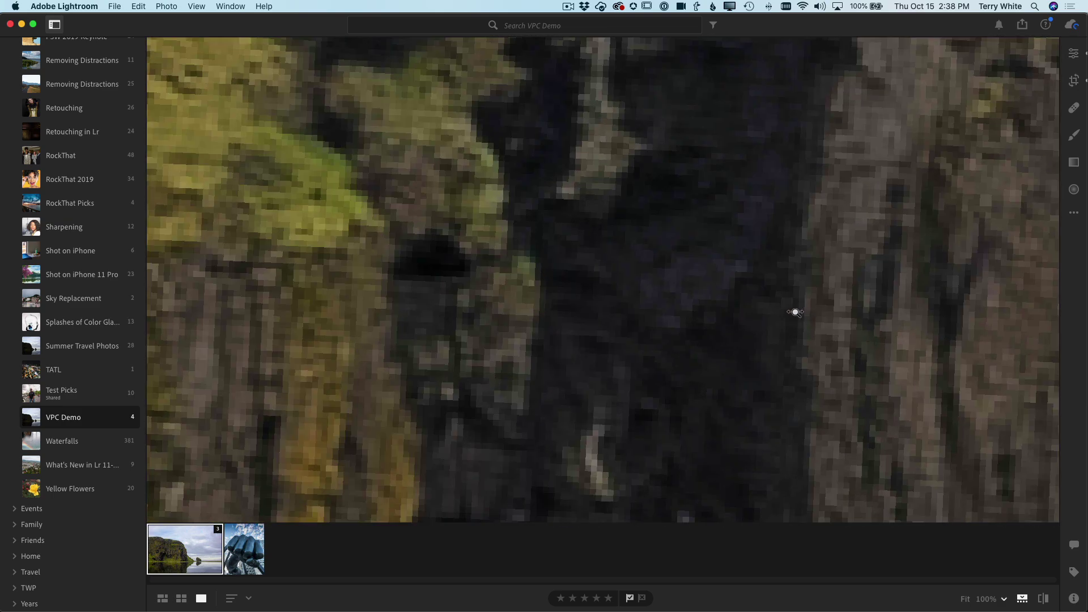
left_click(795, 311)
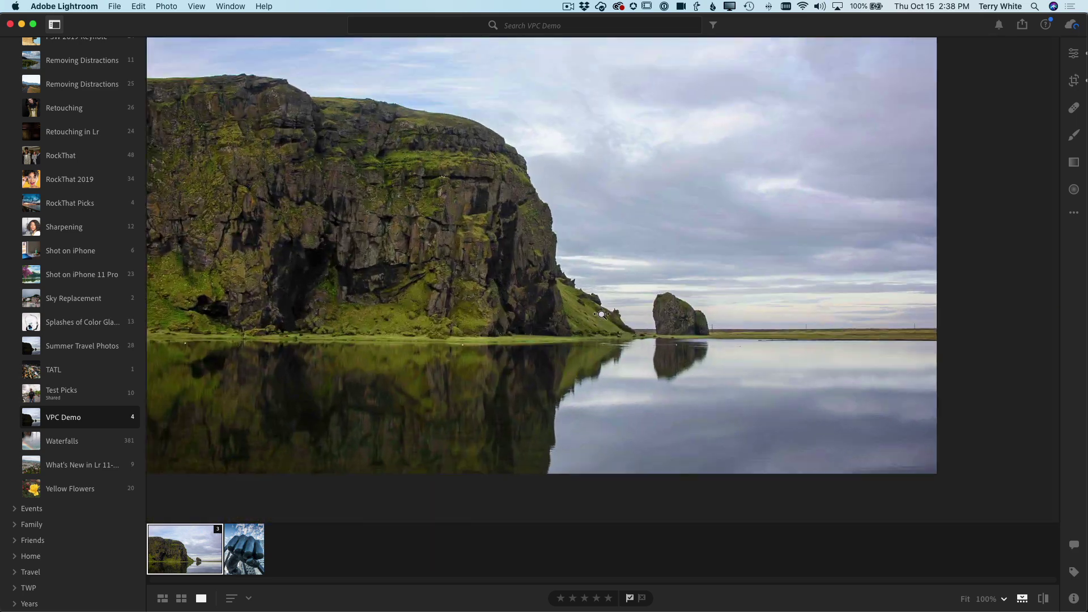
left_click(601, 314)
left_click(607, 259)
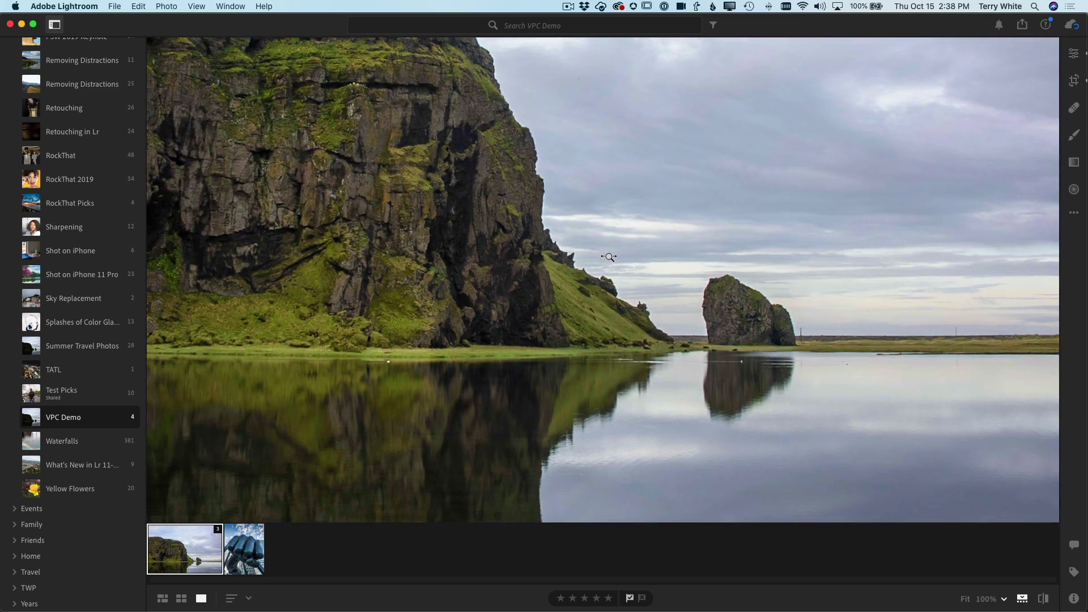
left_click(597, 211)
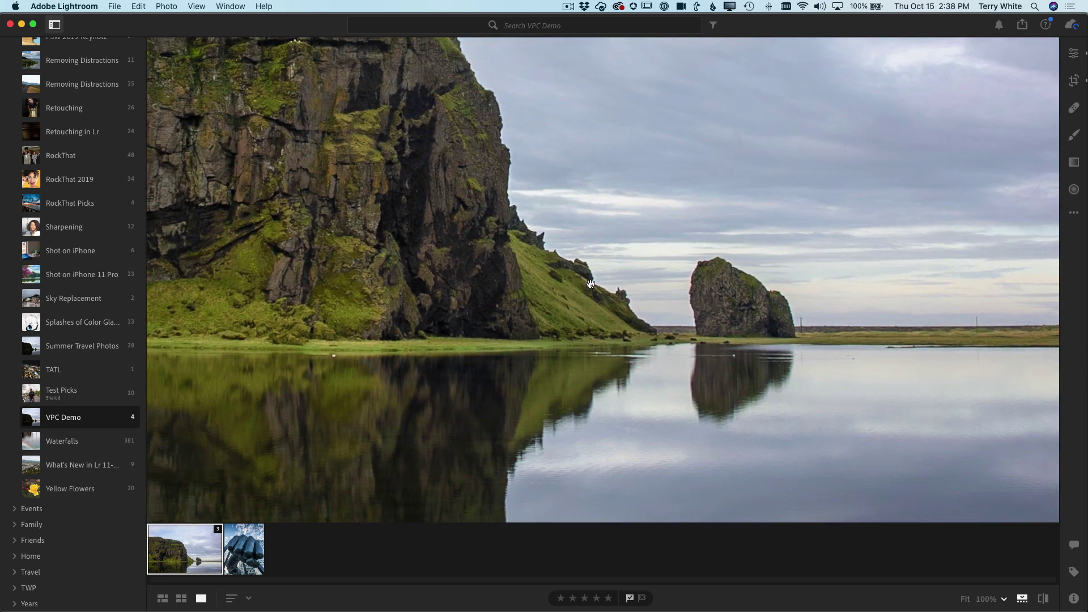
left_click(502, 289)
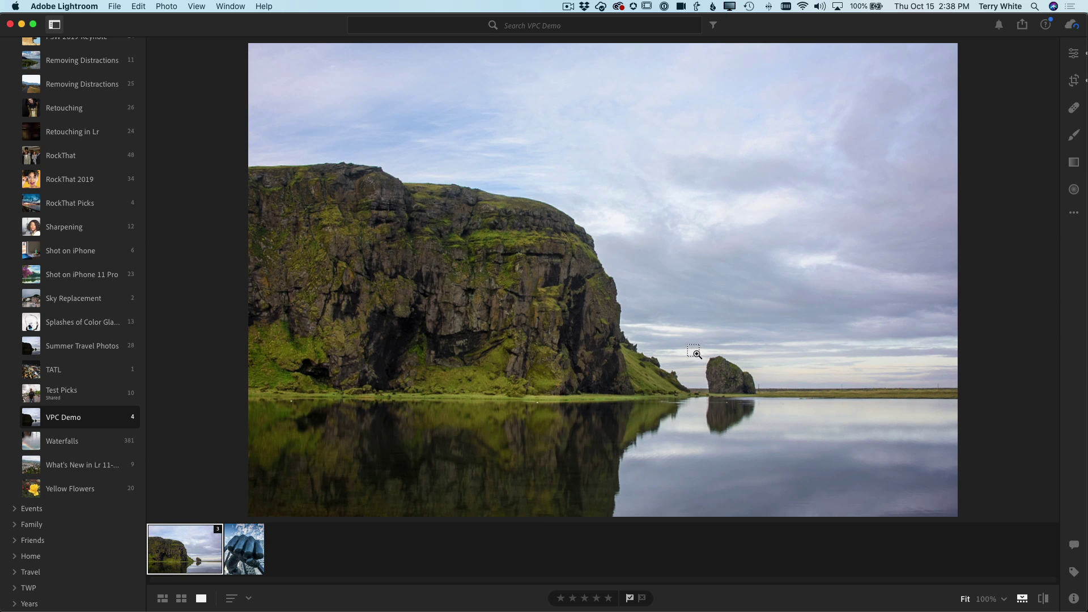
Zoom into the sea stack and enable Remove Chromatic Aberration under Optics.
left_click_drag(698, 347, 763, 417)
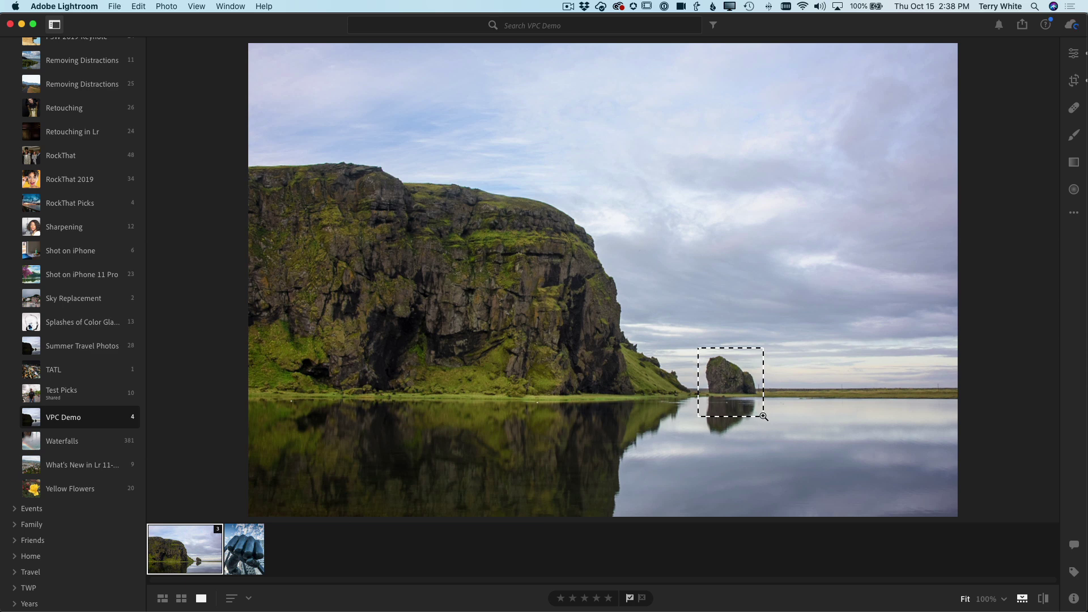
left_click_drag(763, 416, 764, 416)
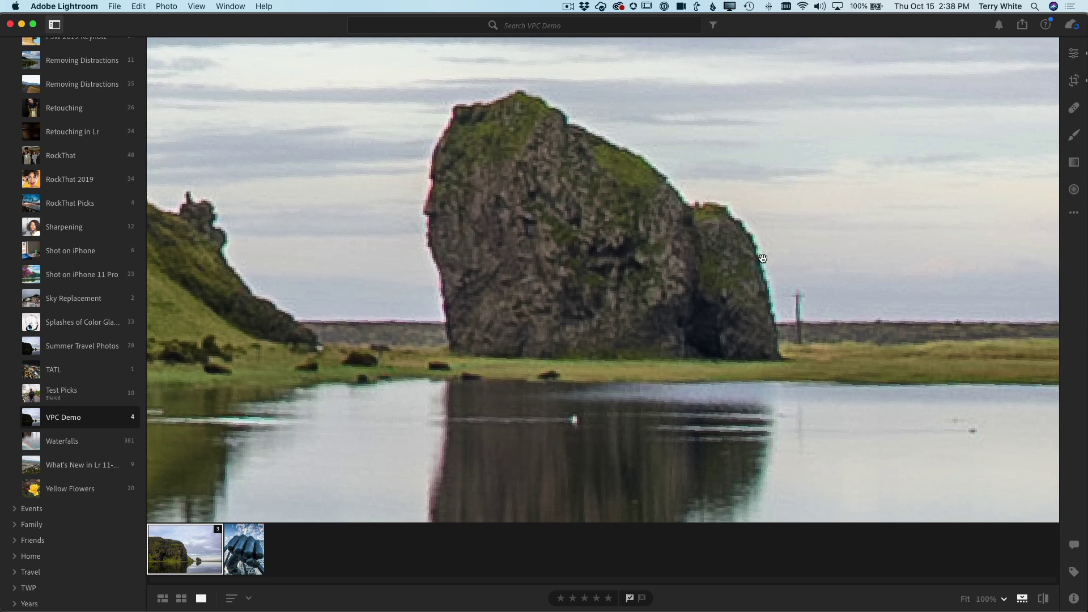
left_click(1070, 55)
scroll(985, 456, "down", 15)
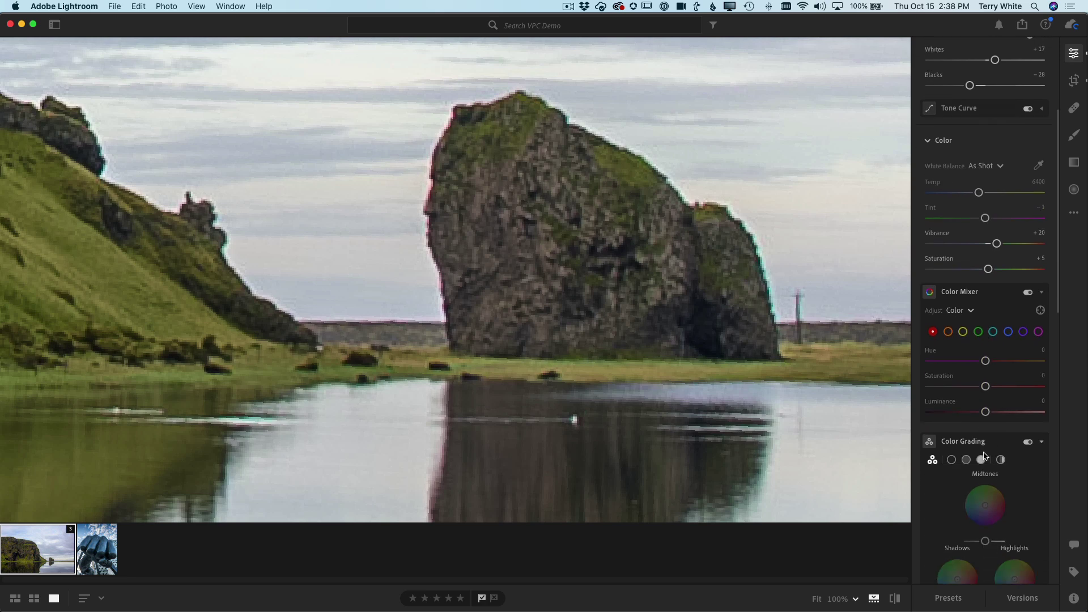
scroll(984, 456, "down", 5)
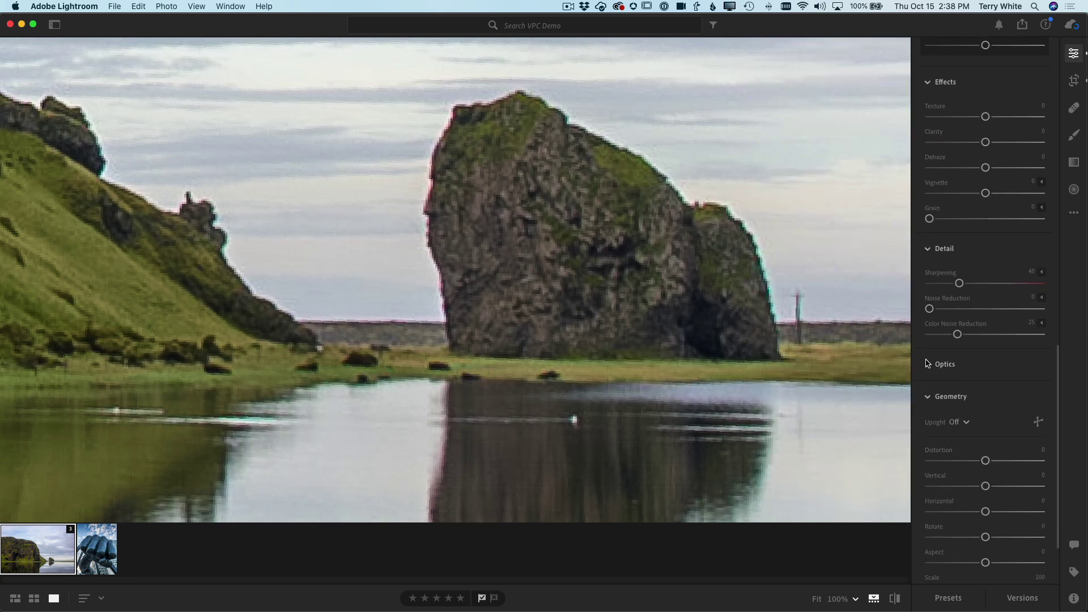
left_click(929, 365)
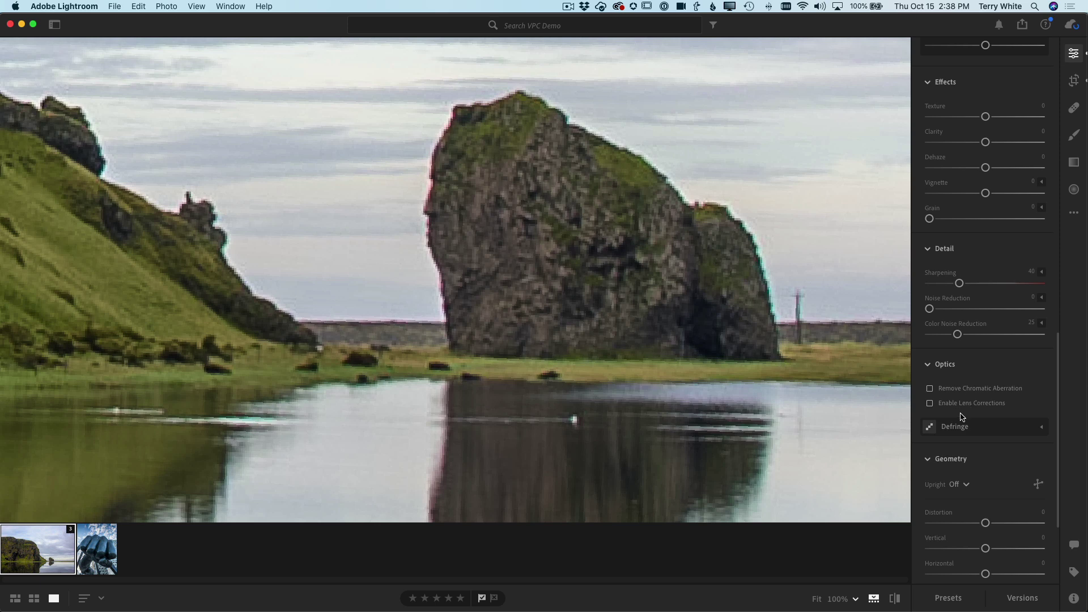
left_click(930, 389)
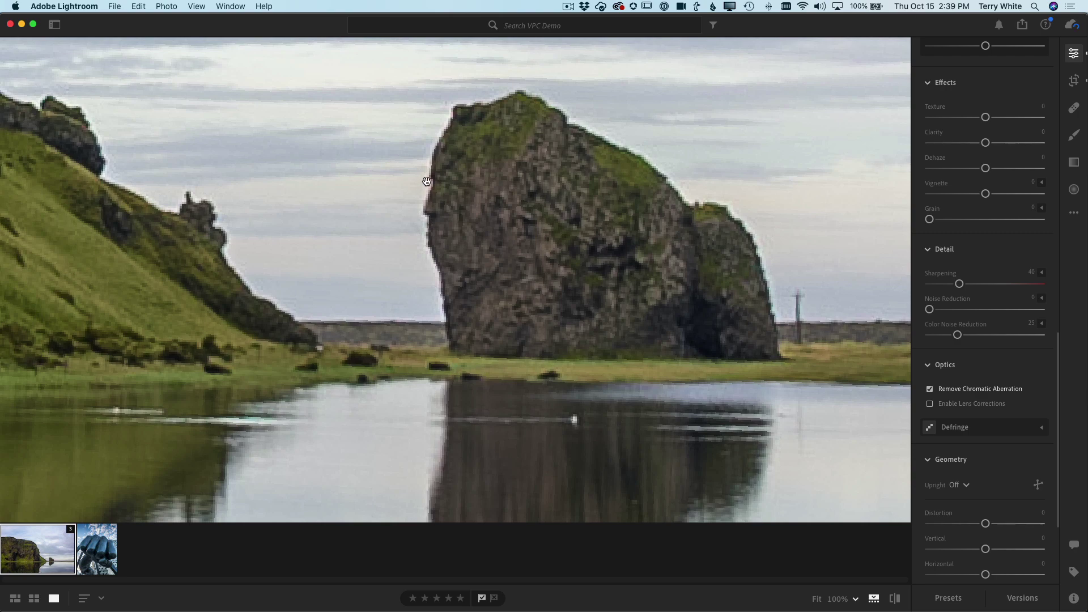
Check the cliff edge and sky up close, then fit the whole photo in view.
left_click(659, 236)
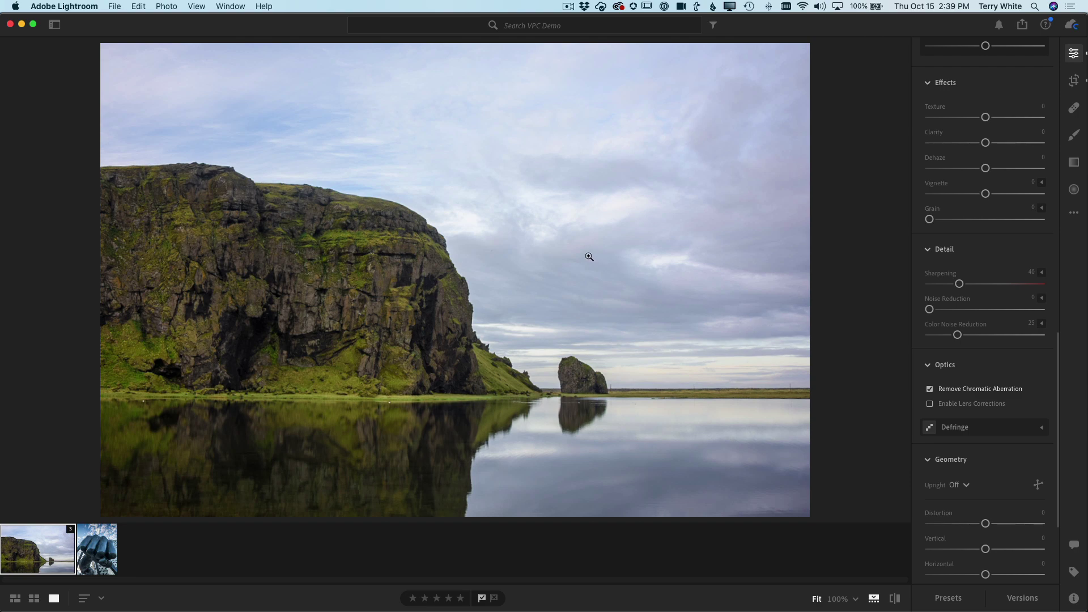
left_click_drag(513, 261, 587, 267)
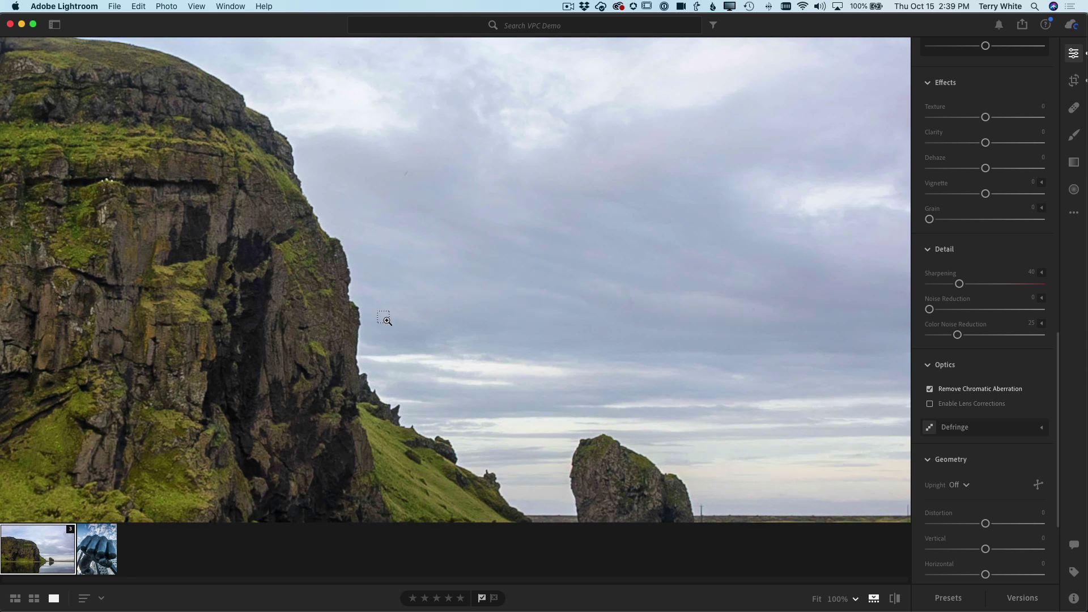
left_click_drag(328, 280, 499, 452)
left_click(563, 305)
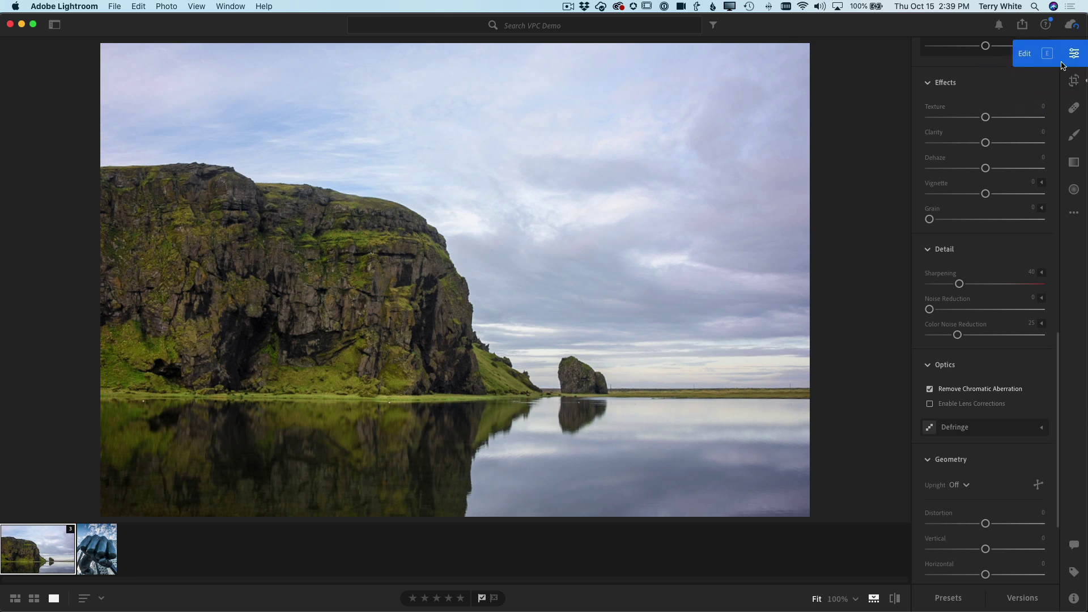
Scroll the Edit panel up to Color Grading and hold Option to reveal Reset Color Grading.
scroll(1020, 116, "up", 10)
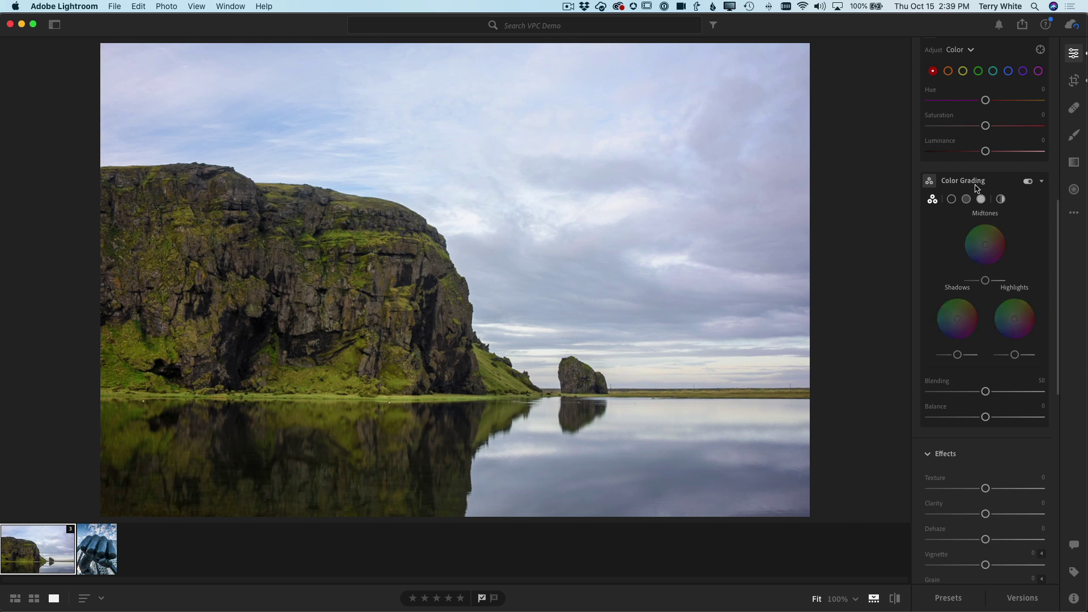
key("alt")
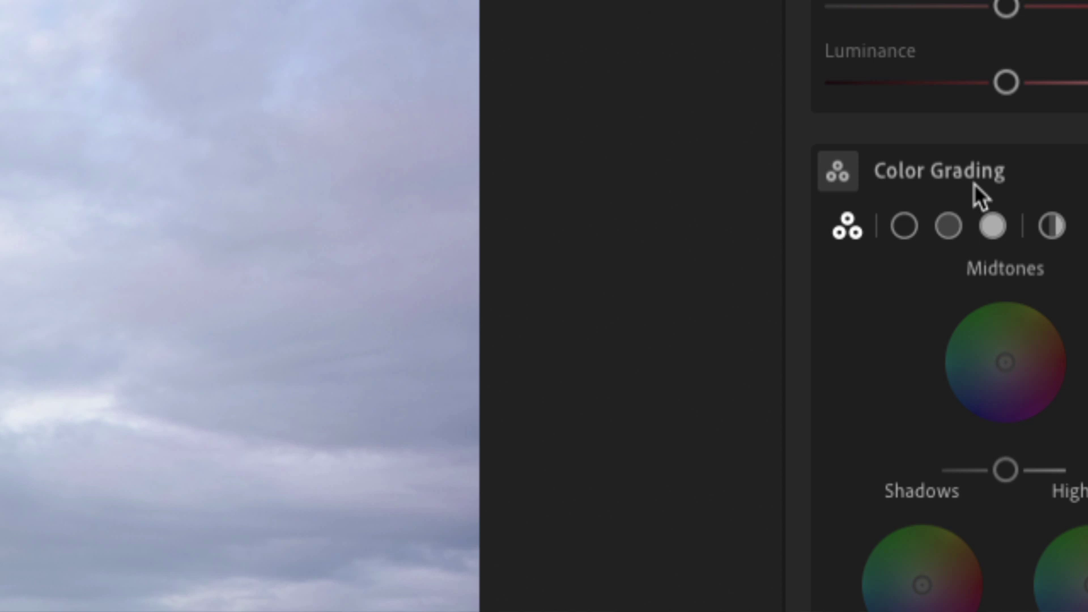
key("alt")
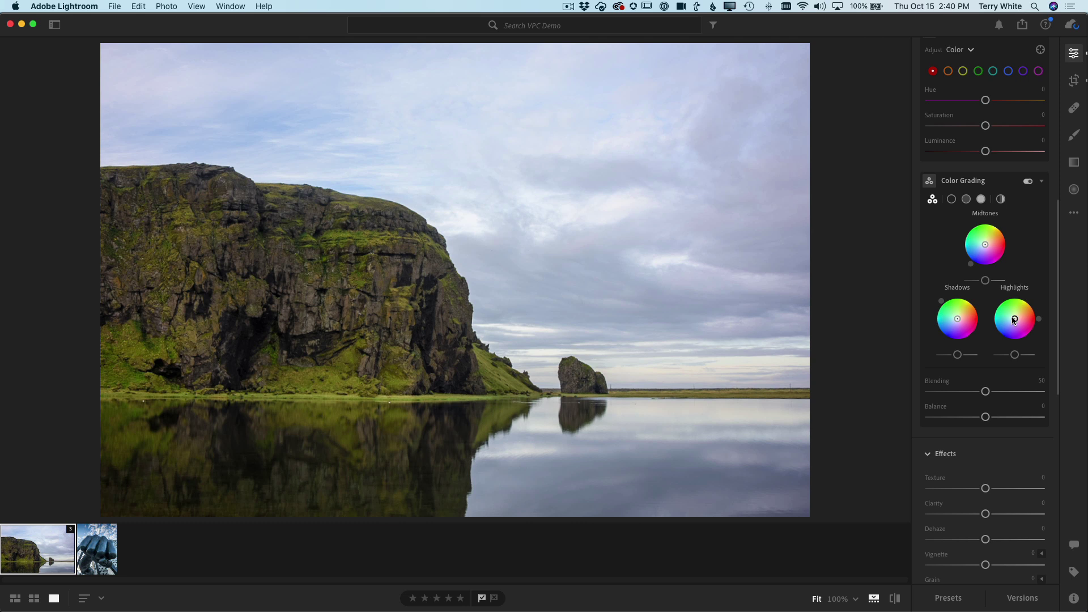
Tint the highlights blue (hue 223, saturation 80) after trying and resetting other wheel tints.
left_click_drag(1012, 319, 956, 321)
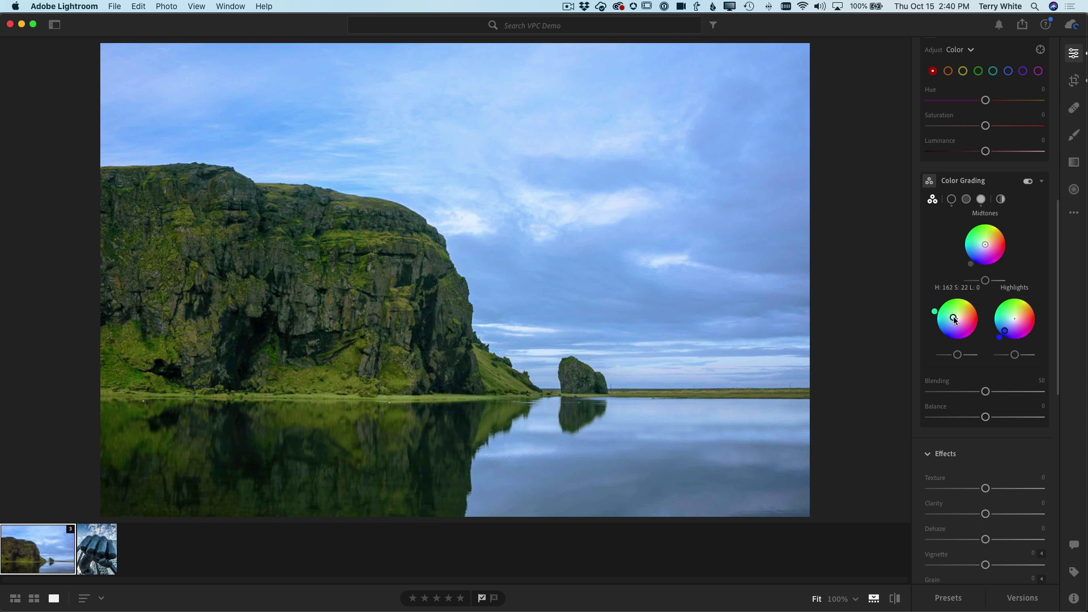
left_click_drag(954, 319, 953, 317)
mouse_move(985, 245)
left_mouse_down()
mouse_move(995, 250)
mouse_move(990, 231)
mouse_move(971, 229)
mouse_move(965, 238)
mouse_move(980, 250)
left_mouse_up()
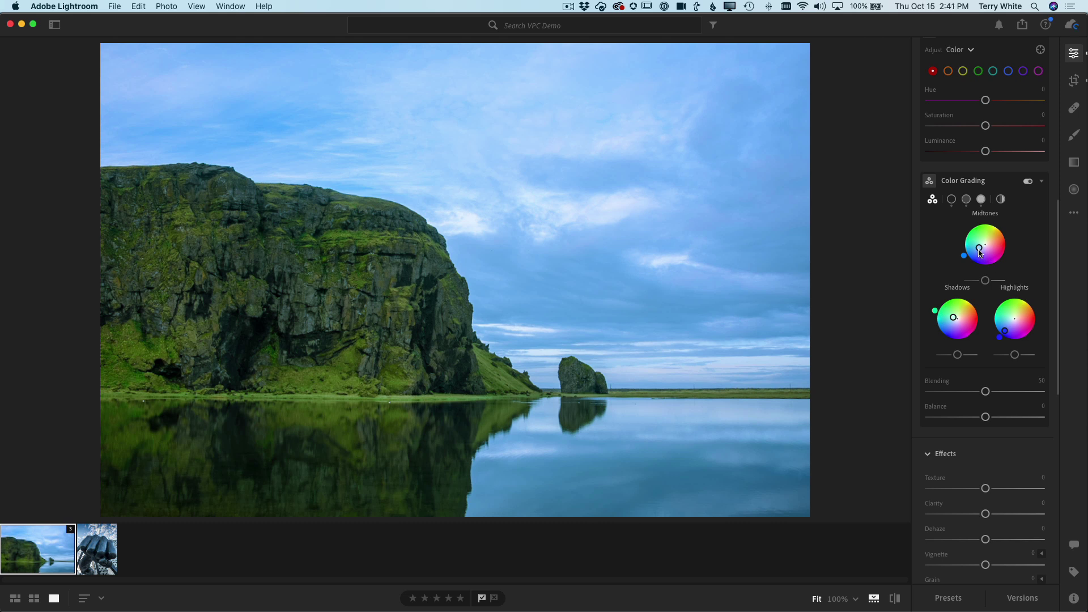
double_click(979, 253)
mouse_move(955, 320)
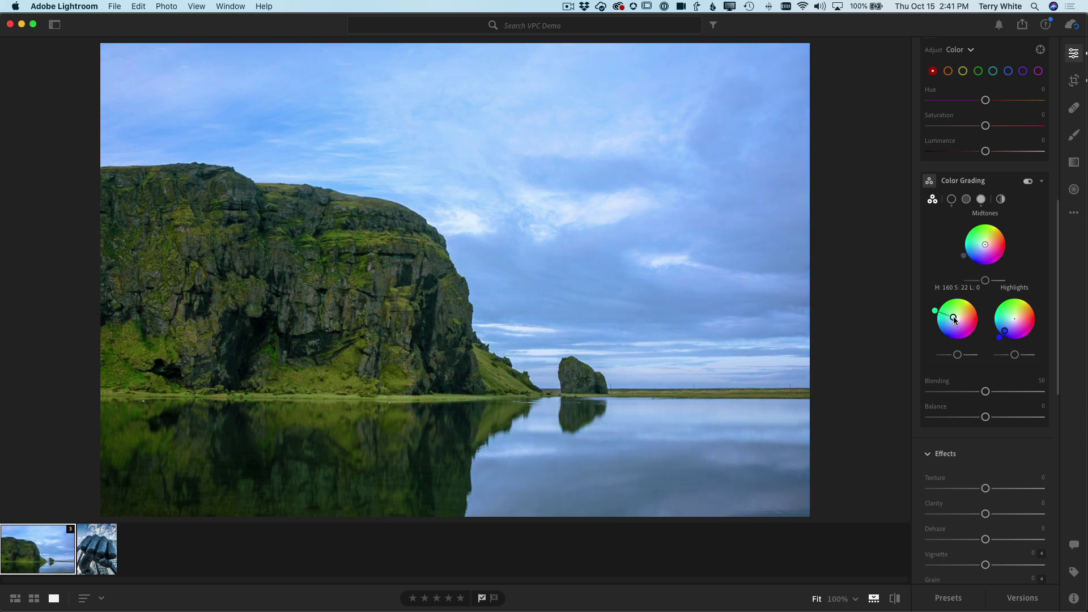
double_click(1005, 329)
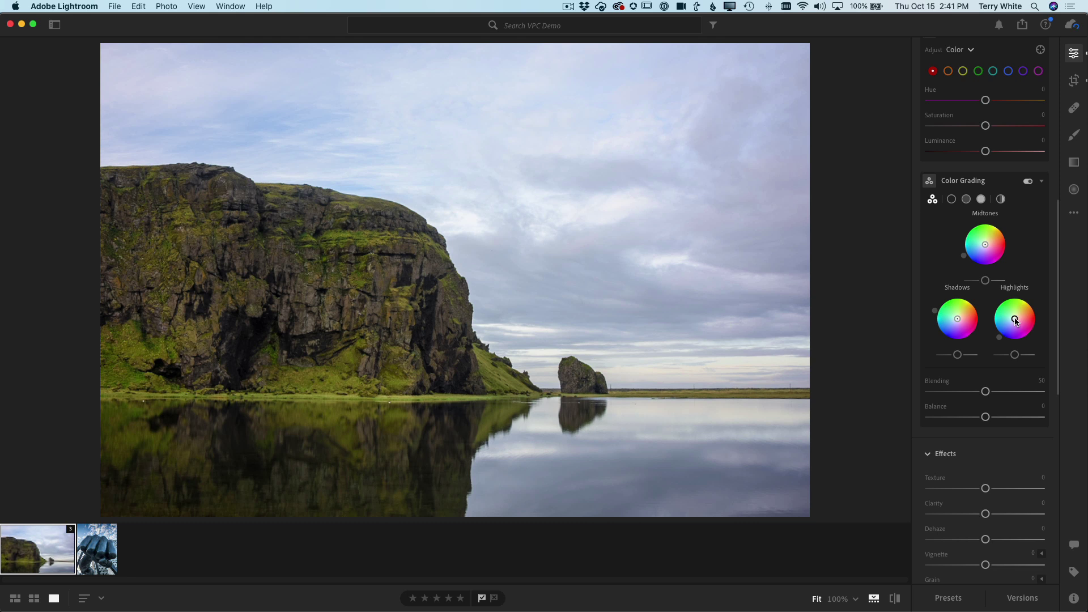
left_click_drag(1015, 321, 1004, 329)
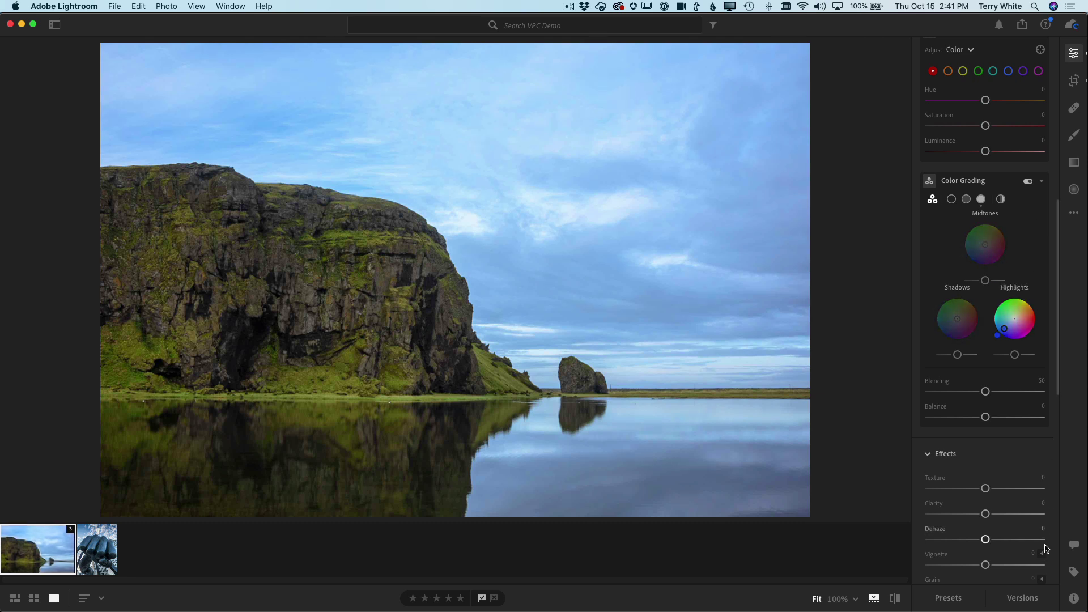
Create a new photo version named 'blue' from the Versions panel.
left_click(1022, 598)
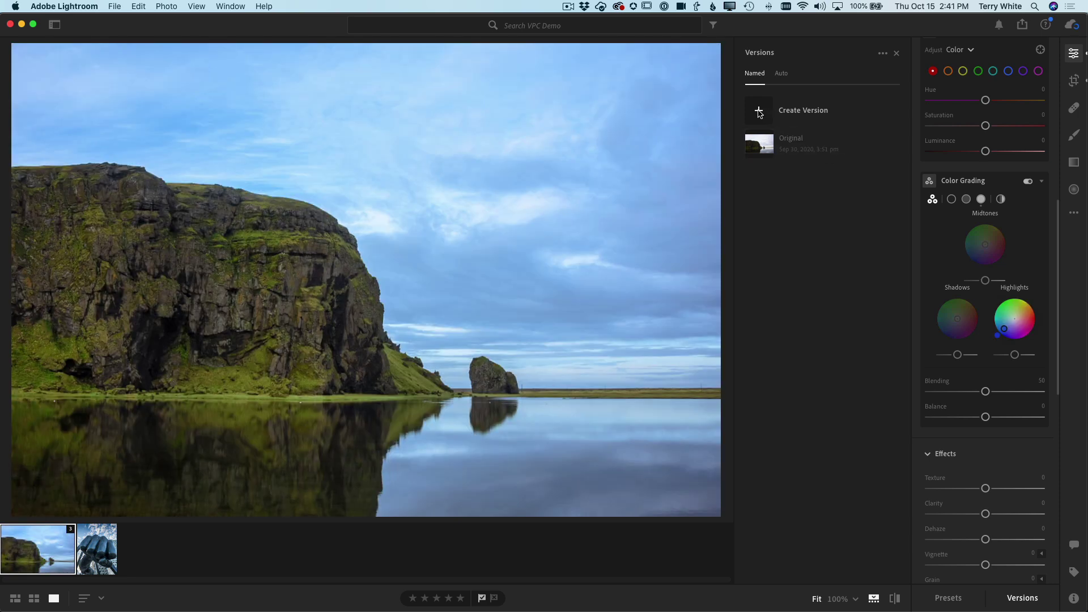
left_click(758, 111)
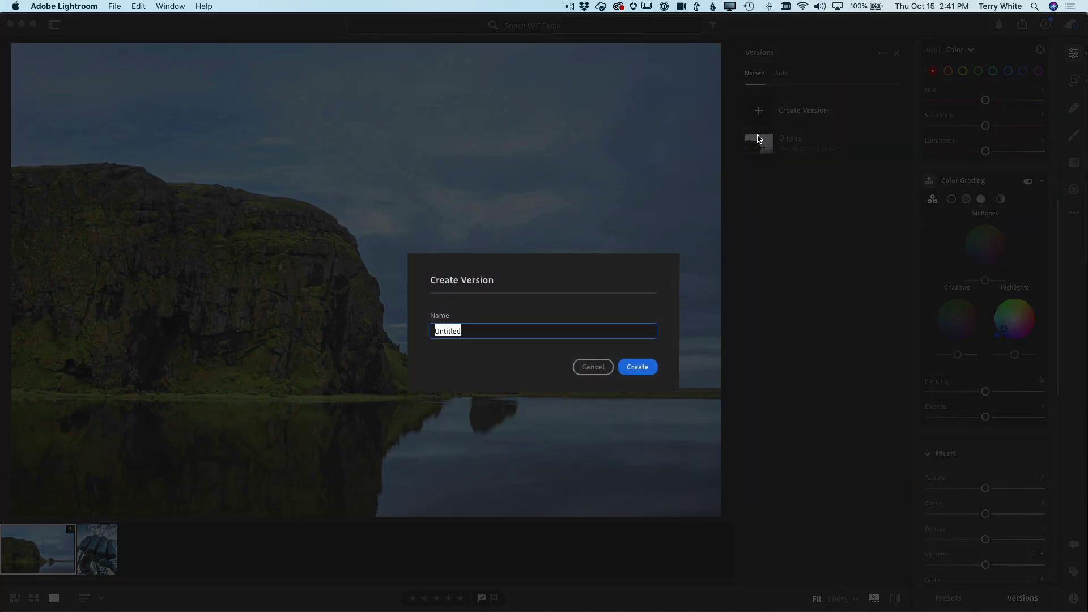
type("blue")
key("Return")
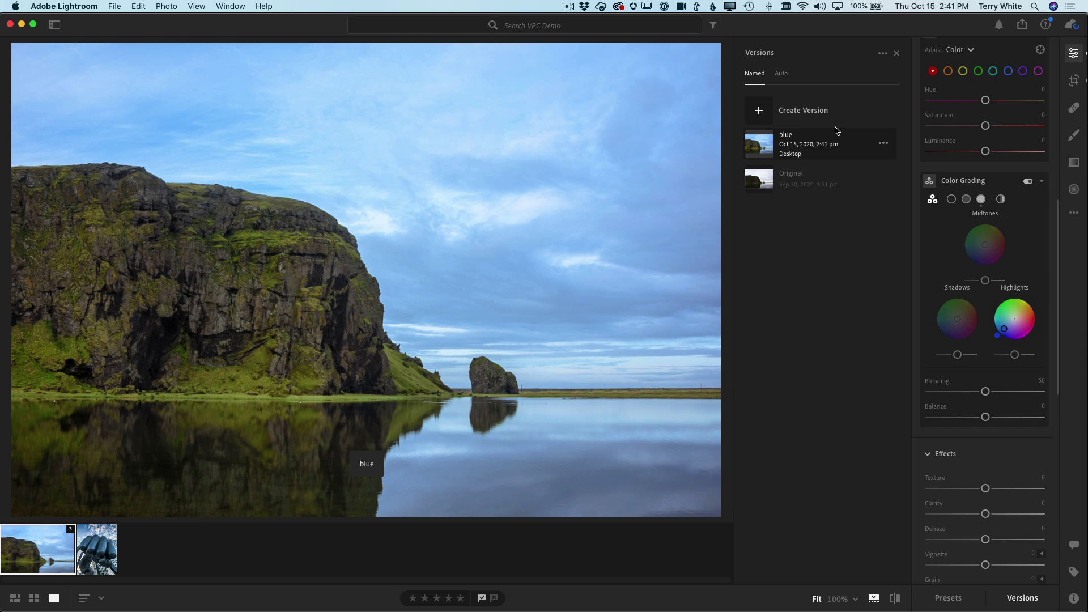
Preview earlier auto-saved versions, then compare the named 'blue' version against the Original.
left_click(779, 86)
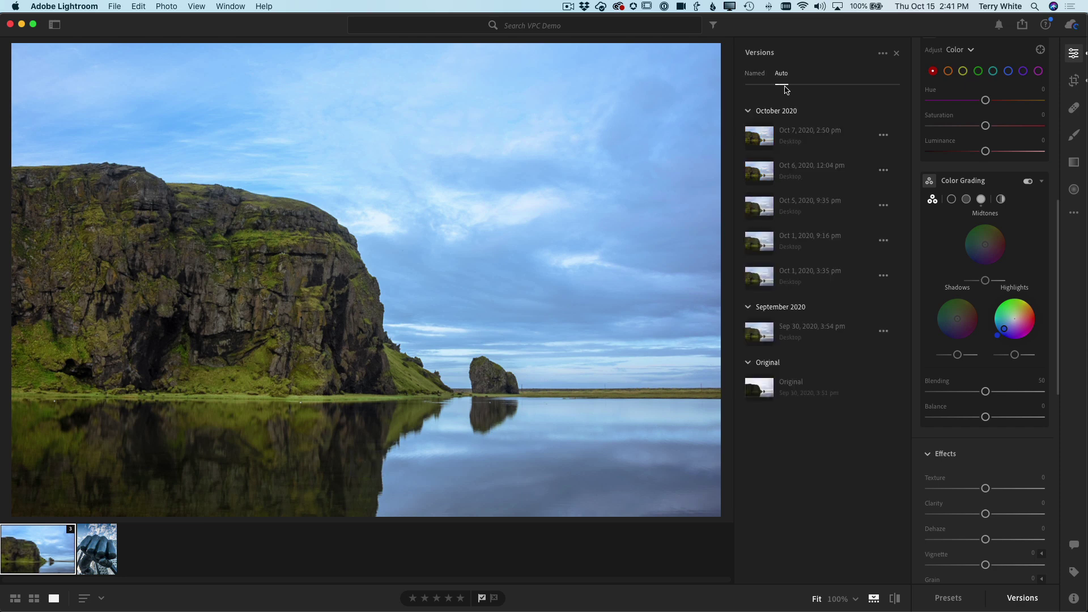
left_click(847, 388)
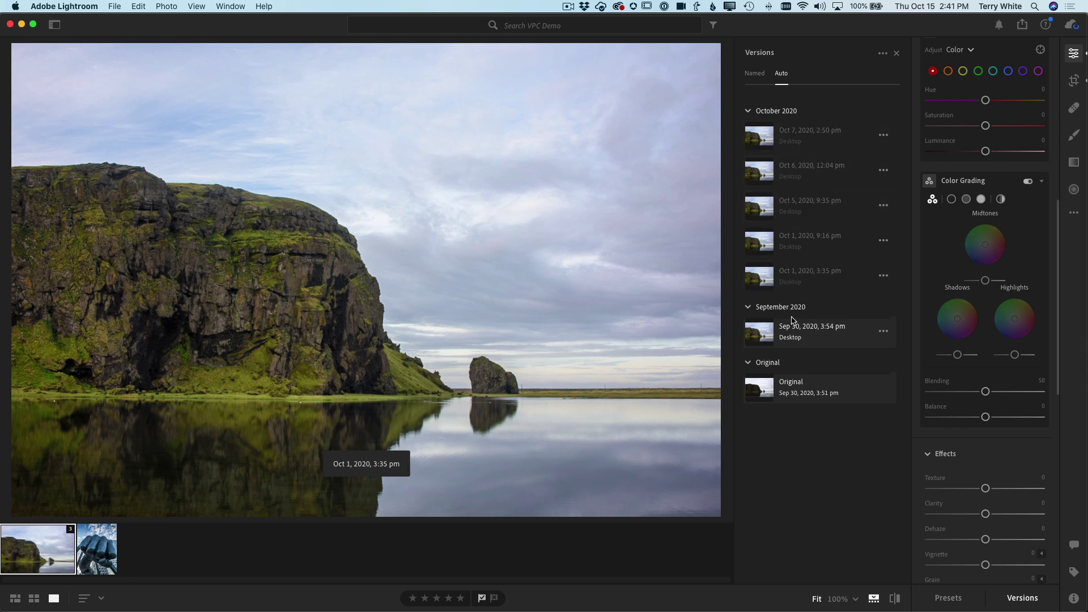
left_click(793, 385)
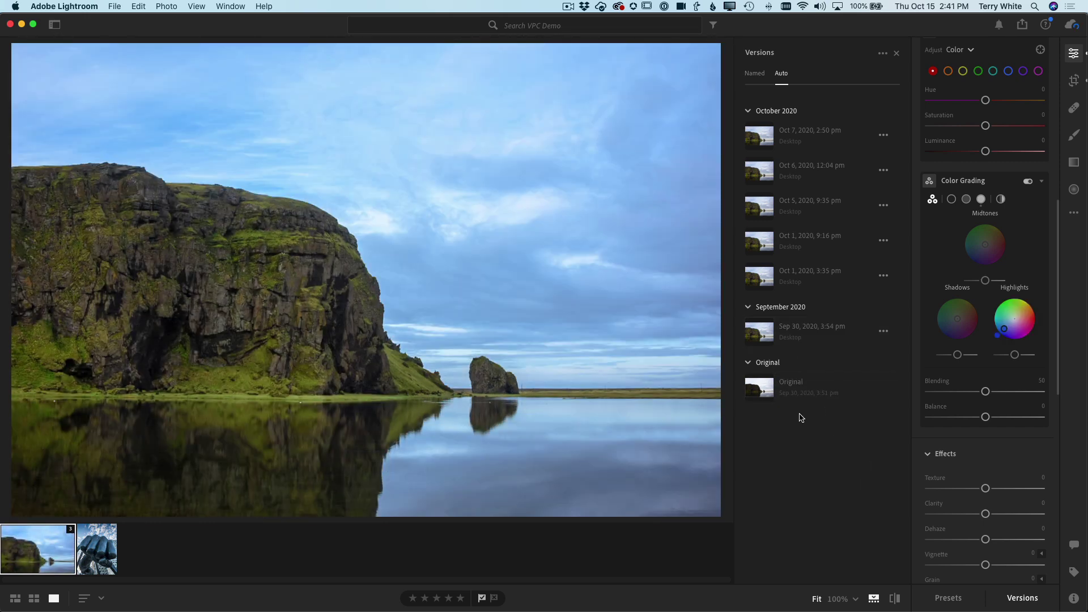
left_click(756, 73)
left_click(772, 148)
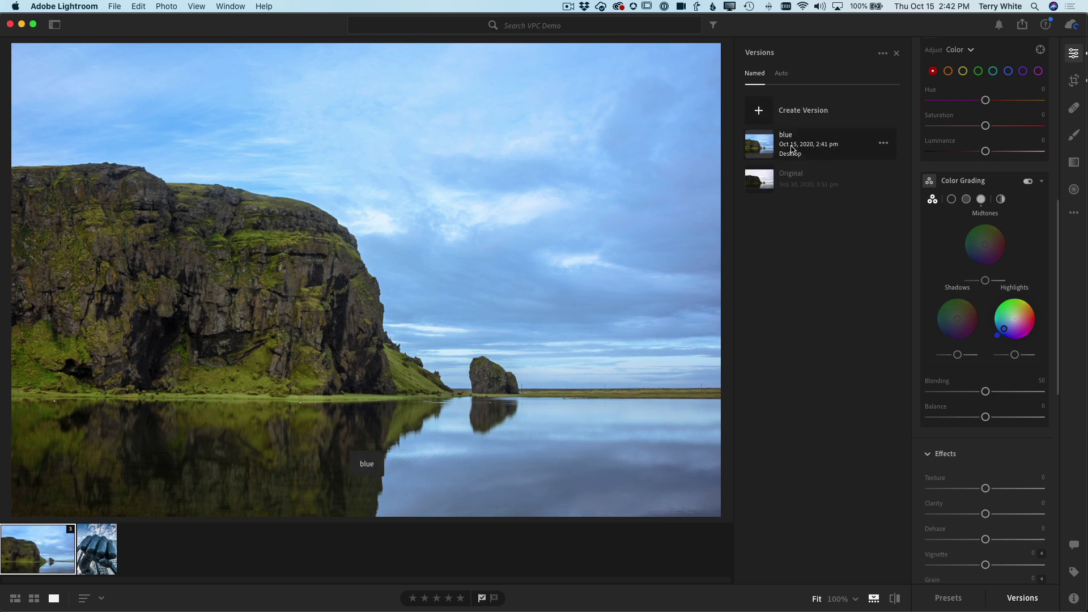
mouse_move(1009, 329)
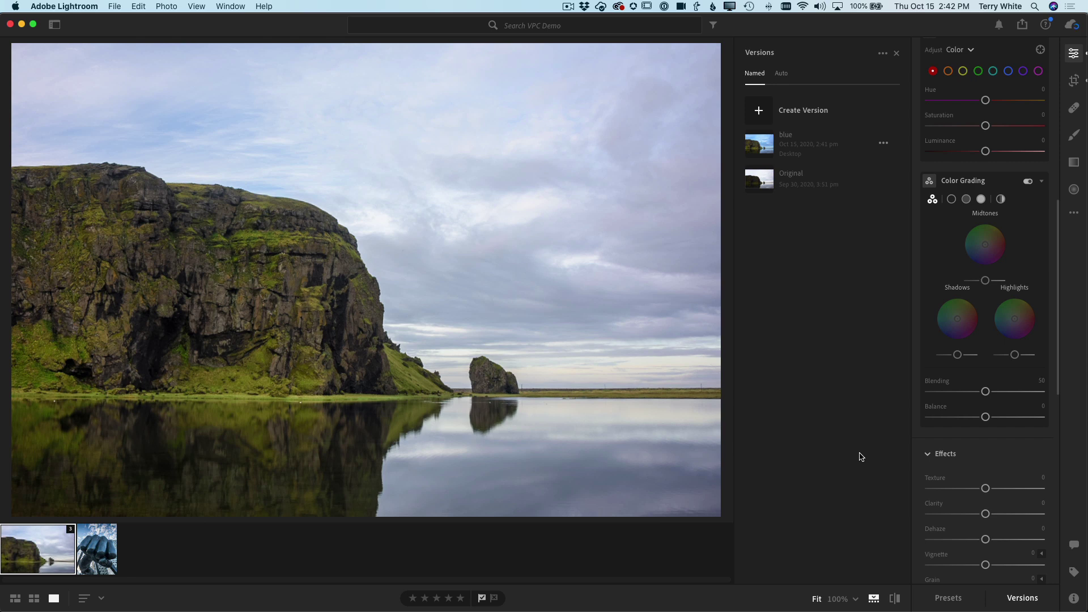
Close the Versions list and bring up the photo's Share export options.
left_click(1023, 601)
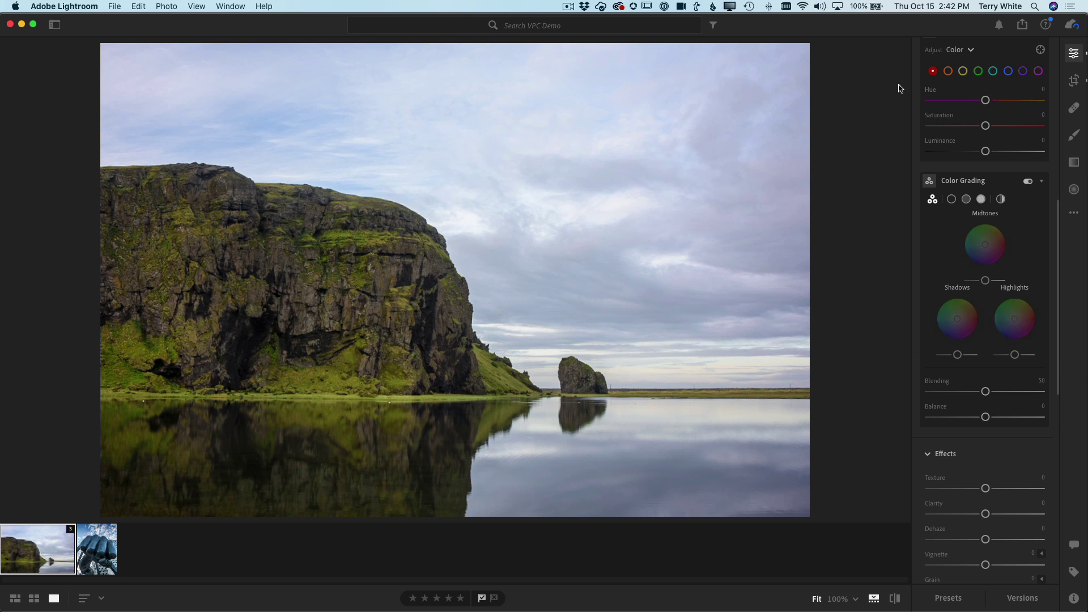
left_click(1022, 26)
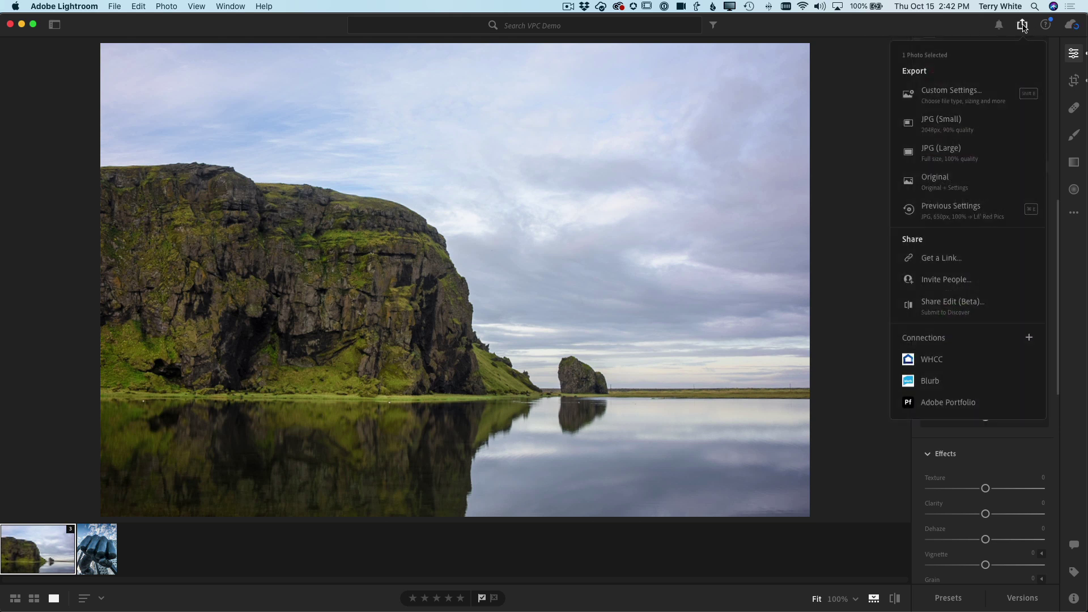
Choose a Custom Settings export with Include Watermark checked, then open the watermark editor.
left_click(975, 95)
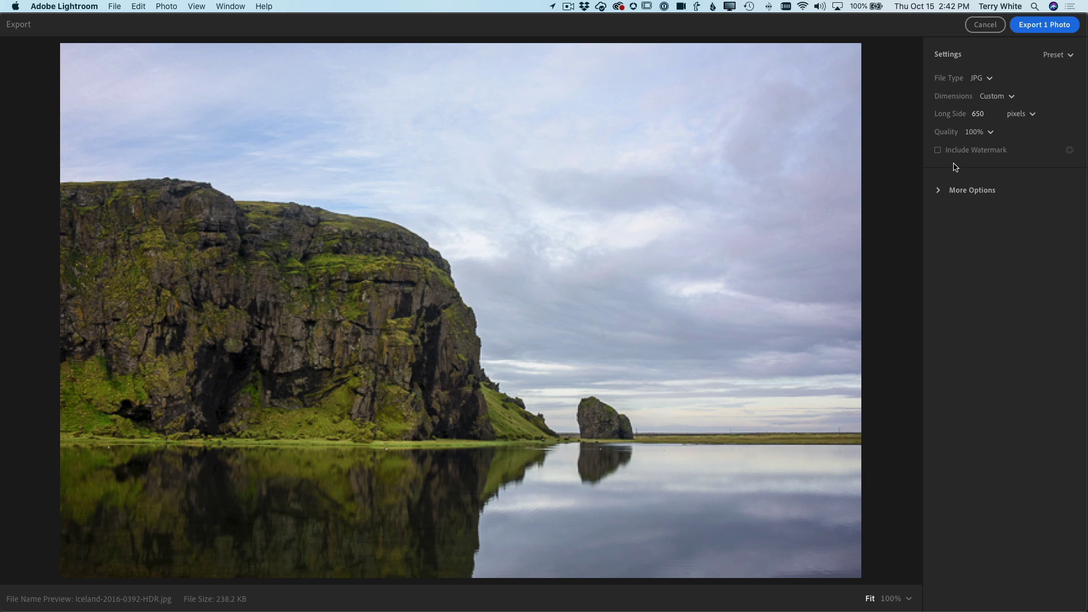
left_click(937, 150)
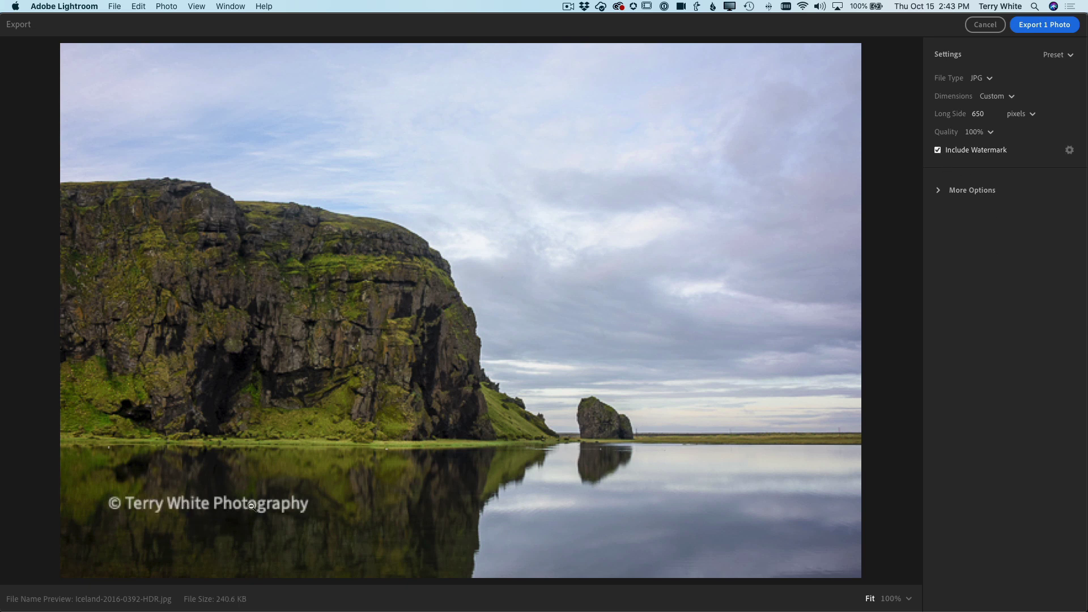
left_click(1069, 150)
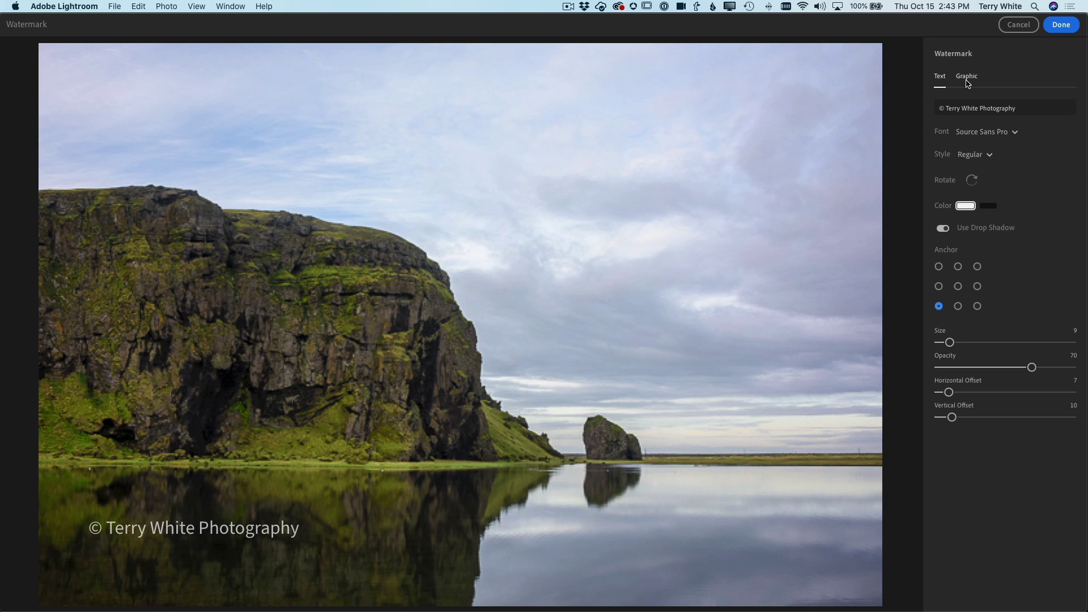
Switch the watermark to the tw_stamp_final2.png graphic and try anchors, settling on bottom-left.
left_click(967, 79)
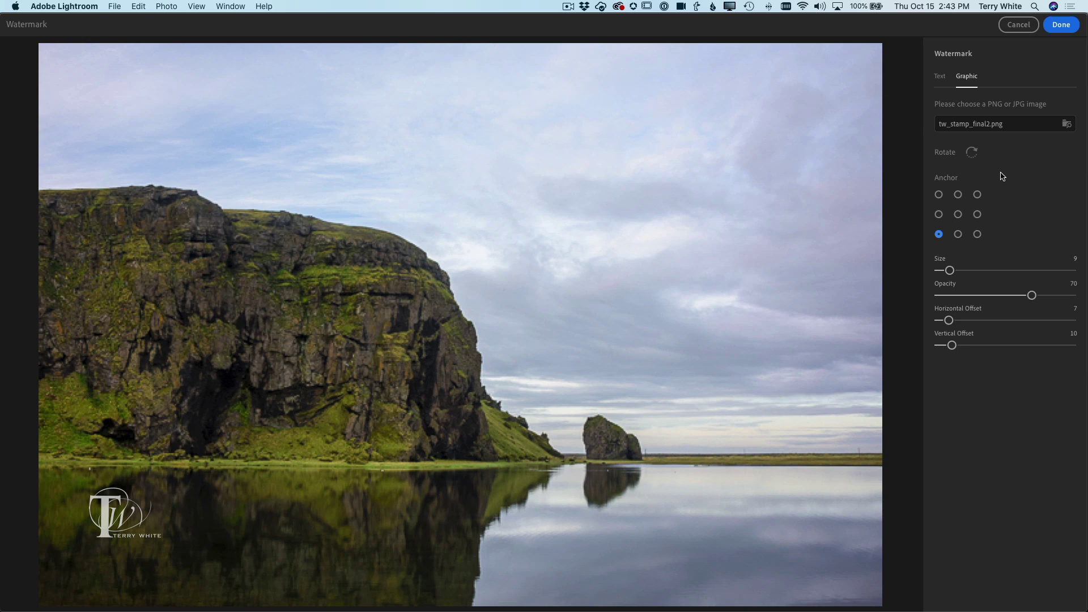
left_click(977, 195)
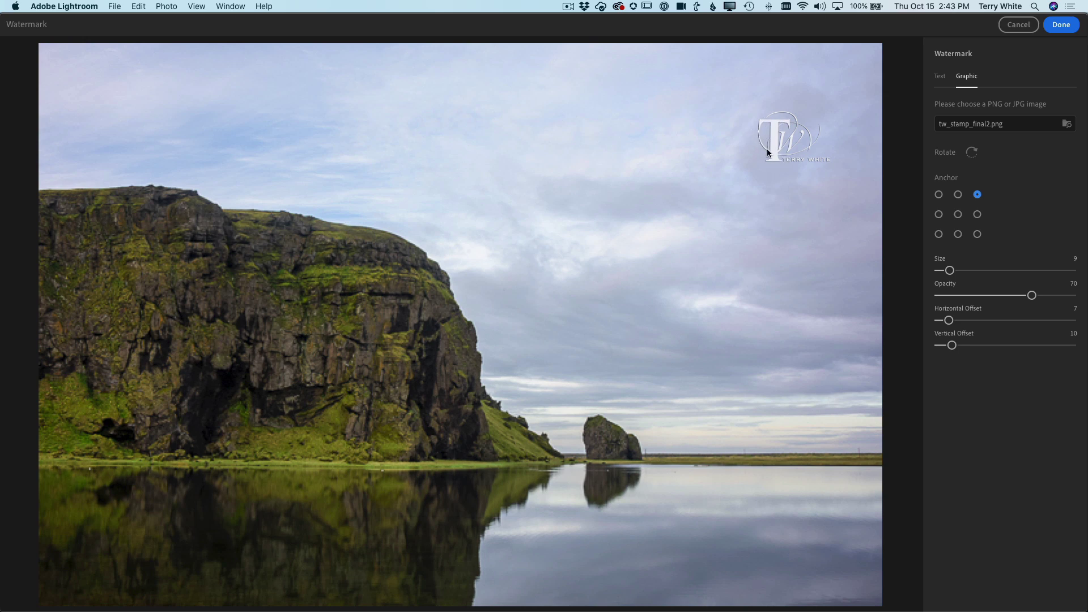
left_click(939, 195)
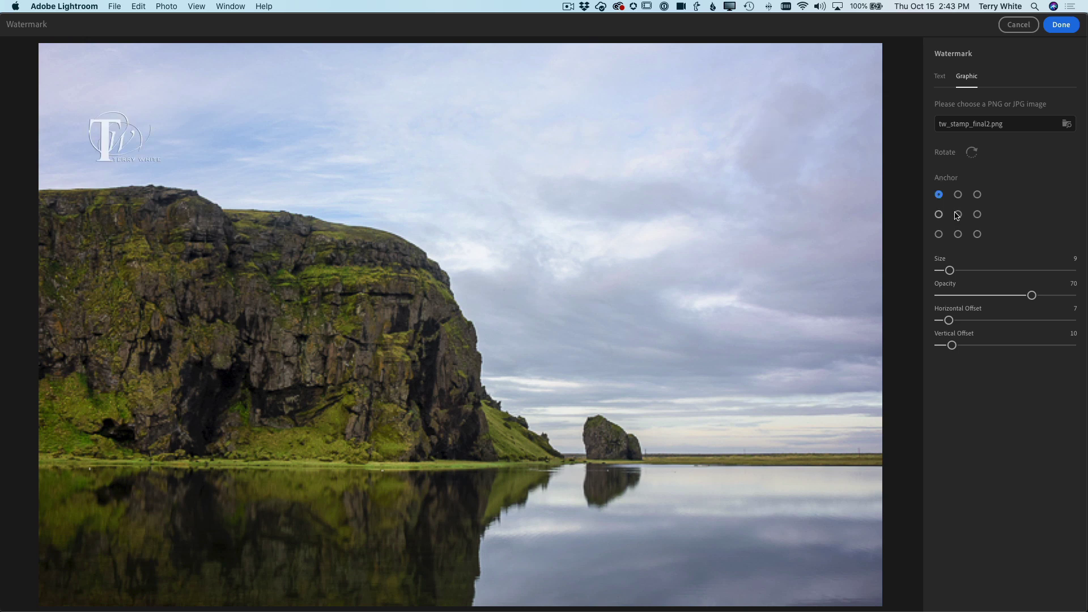
left_click(958, 214)
left_click(939, 234)
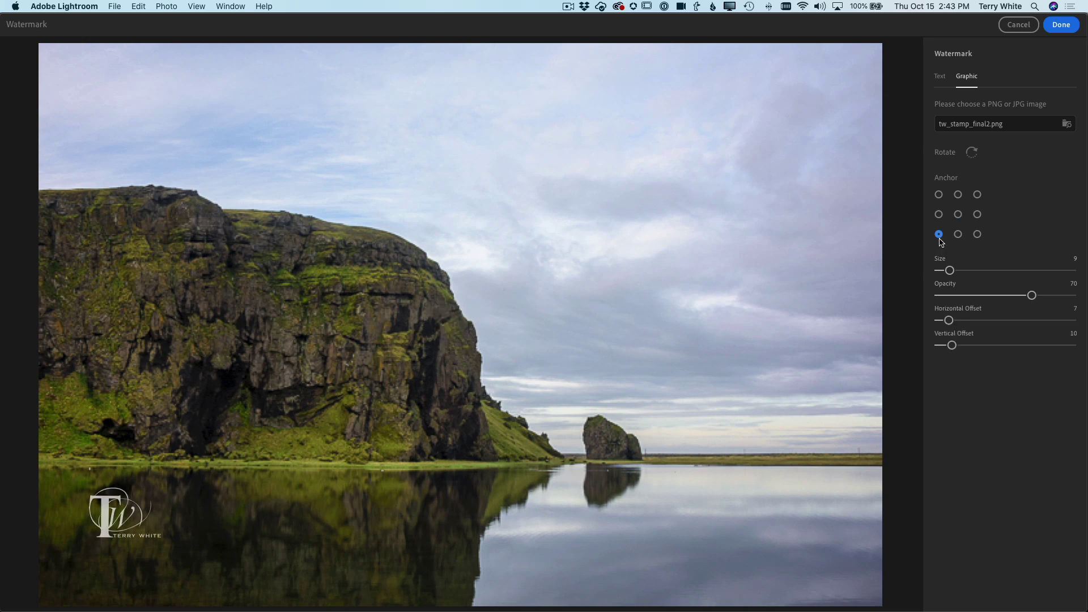
Confirm the graphic watermark, then turn off Include Watermark for this export.
left_click(1061, 25)
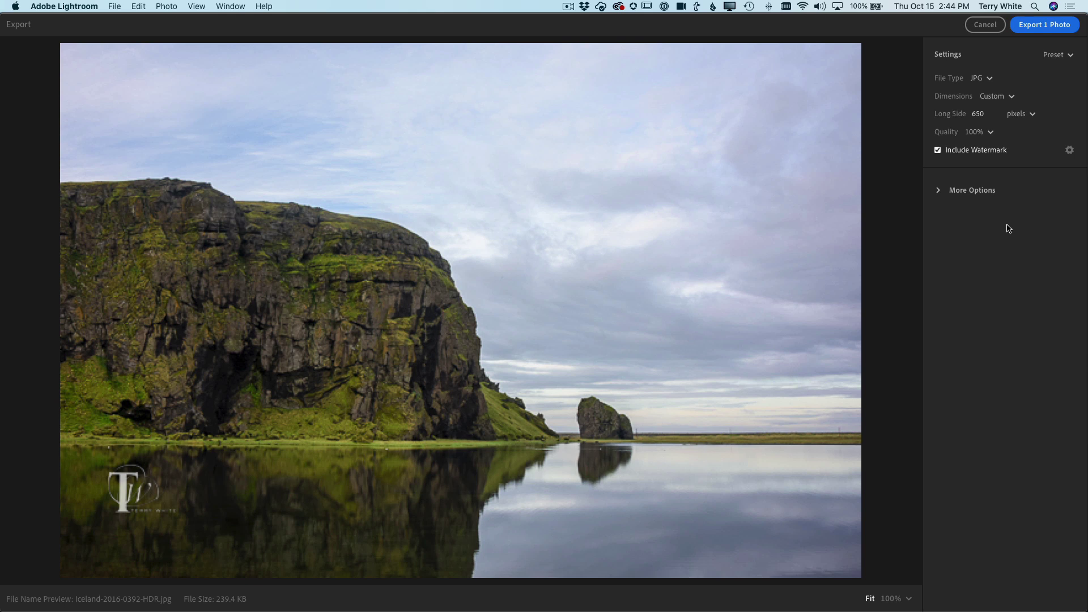
left_click(938, 150)
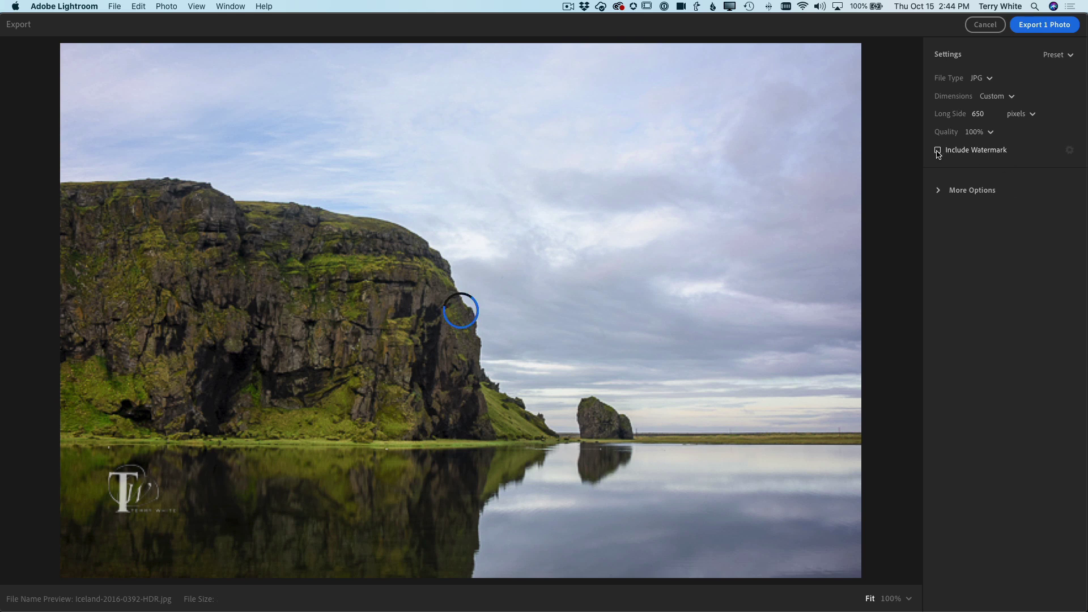